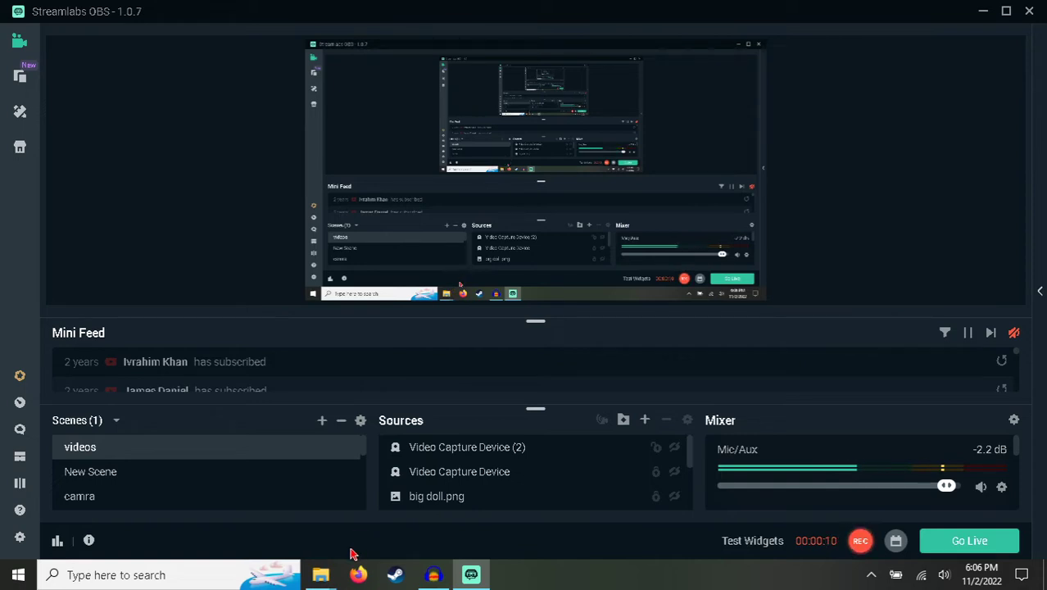
Step: Bring the File Explorer window for the Videos folder to the front from the taskbar
mouse_move(322, 565)
left_click(283, 535)
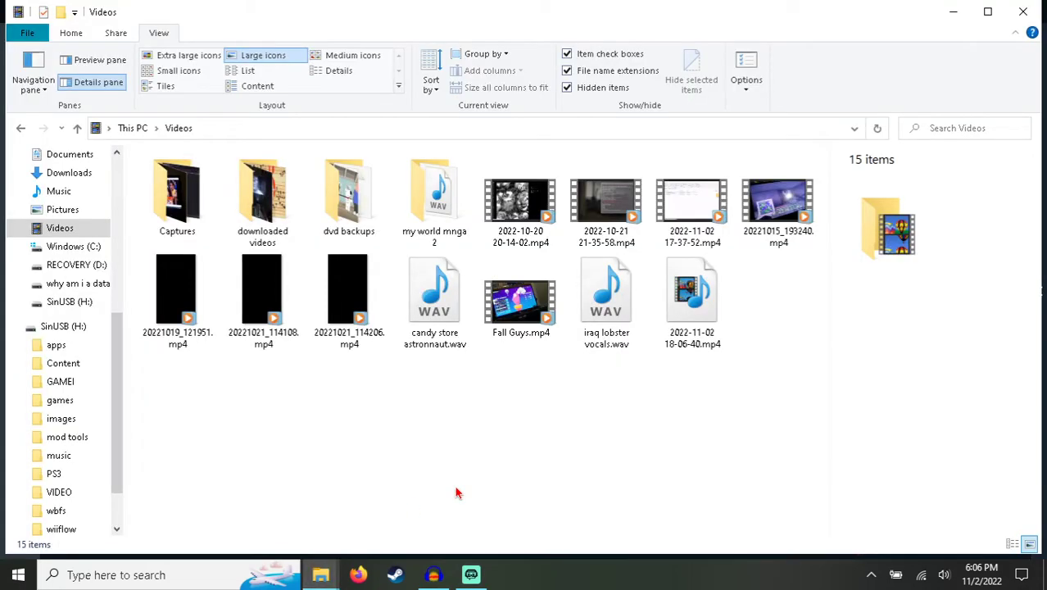
key("alt+Tab")
mouse_move(320, 574)
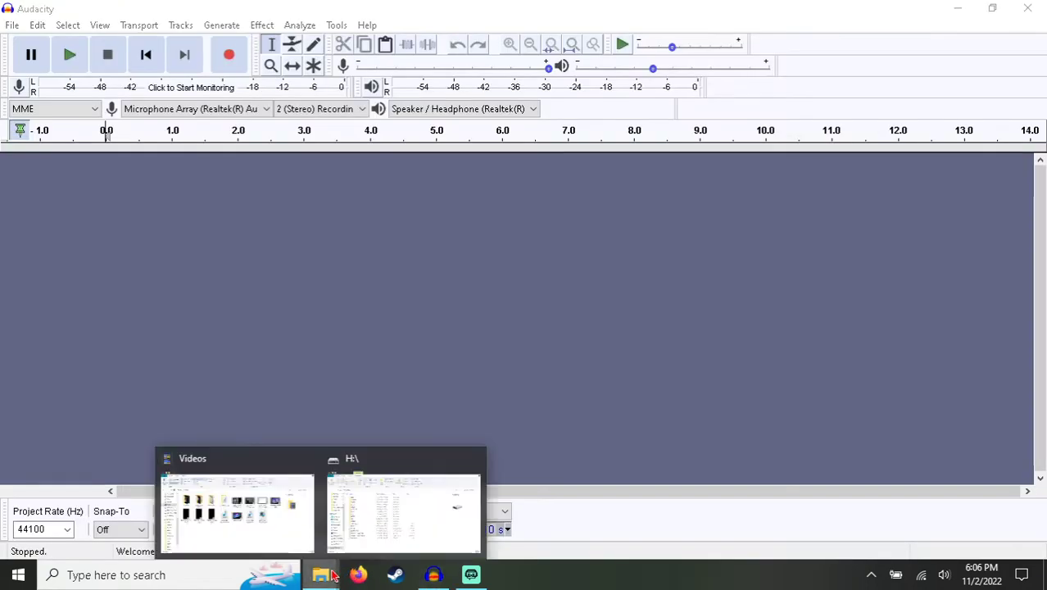
left_click(296, 510)
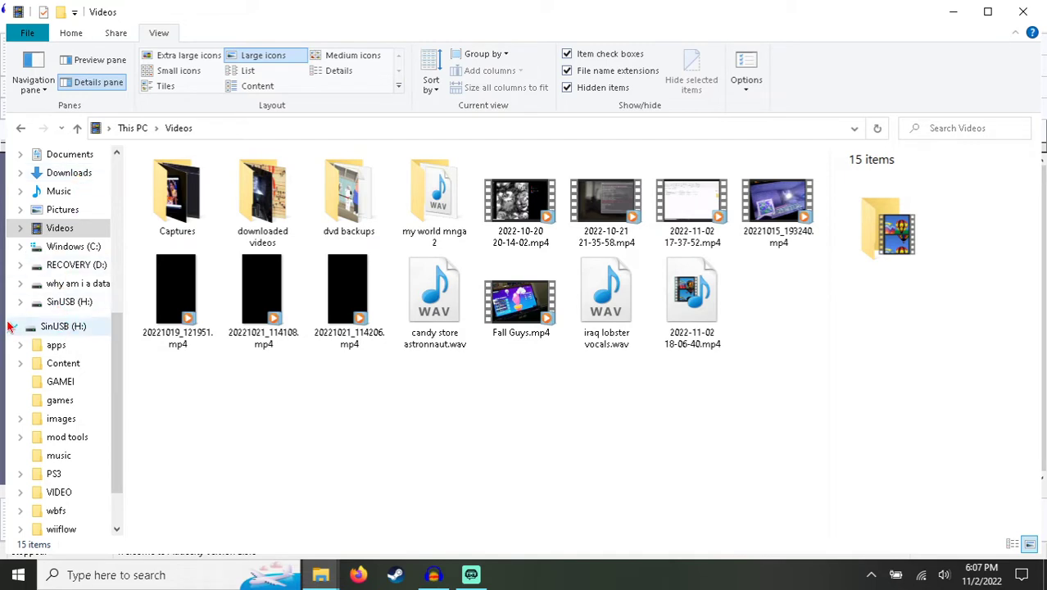
scroll(20, 328, "up", 2)
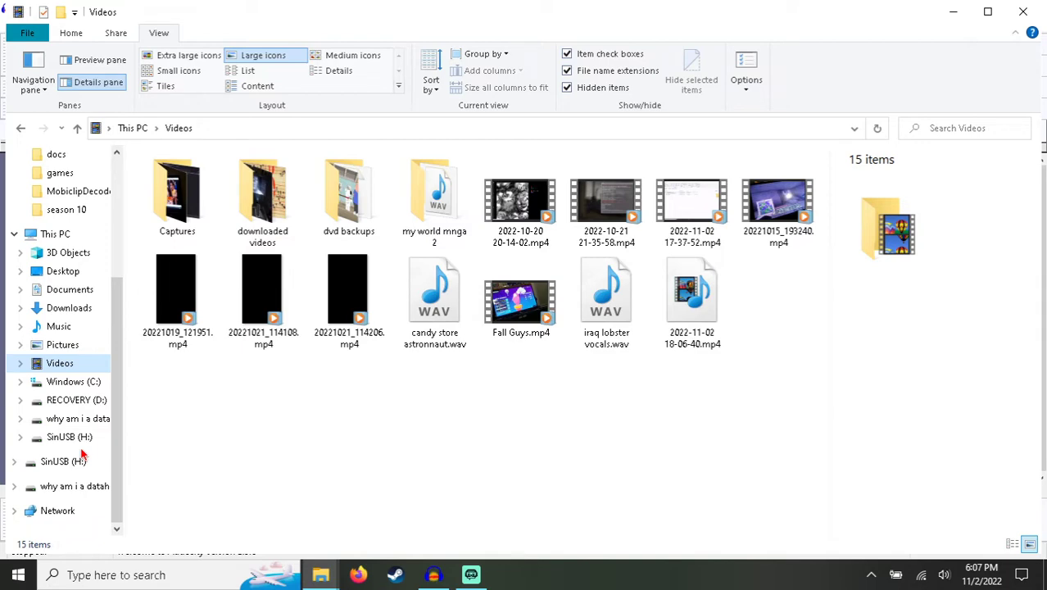
Step: Open the F: drive and locate the Cleveland Show S03E03 episode file
left_click(72, 421)
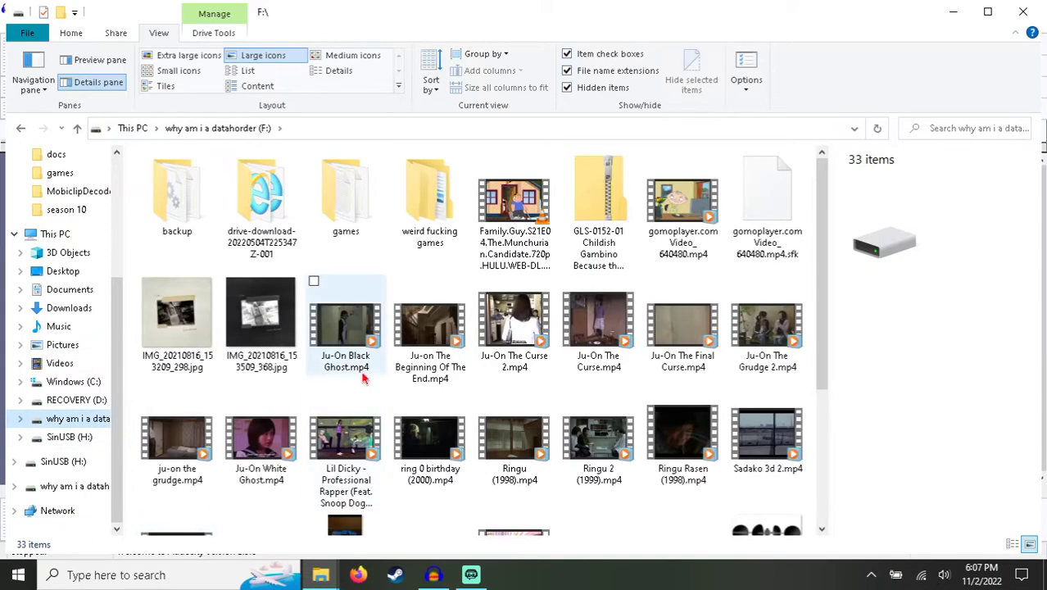
scroll(598, 344, "down", 3)
left_click(682, 352)
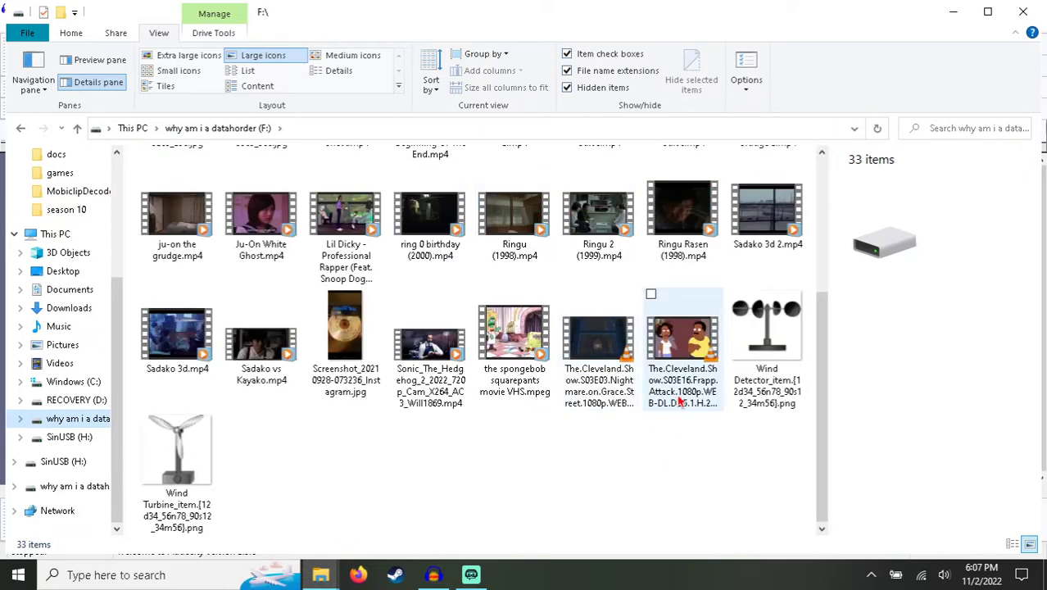
key("Left")
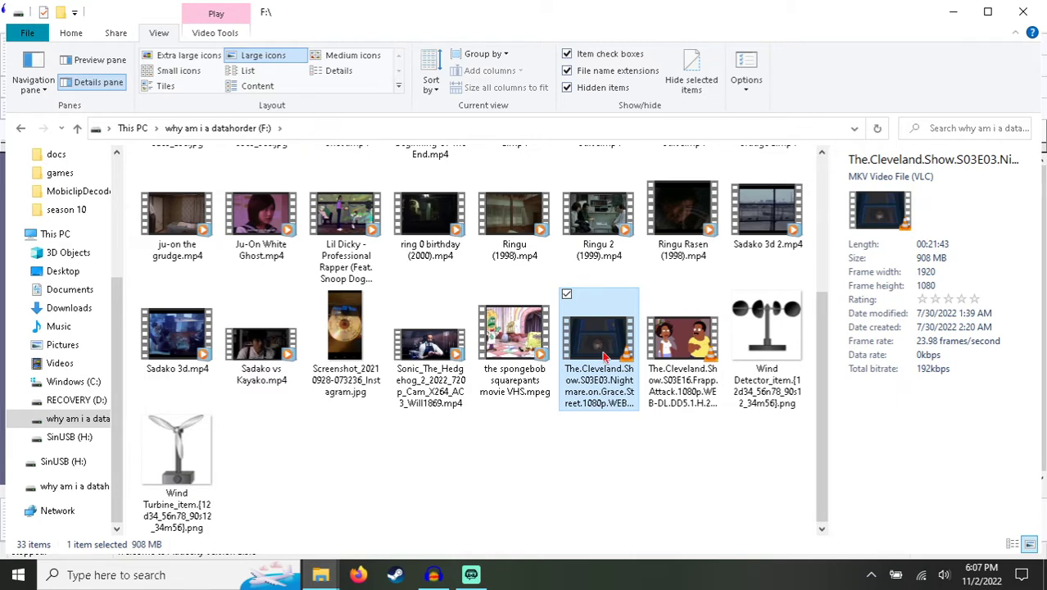
right_click(611, 392)
left_click(760, 498)
left_click(760, 498)
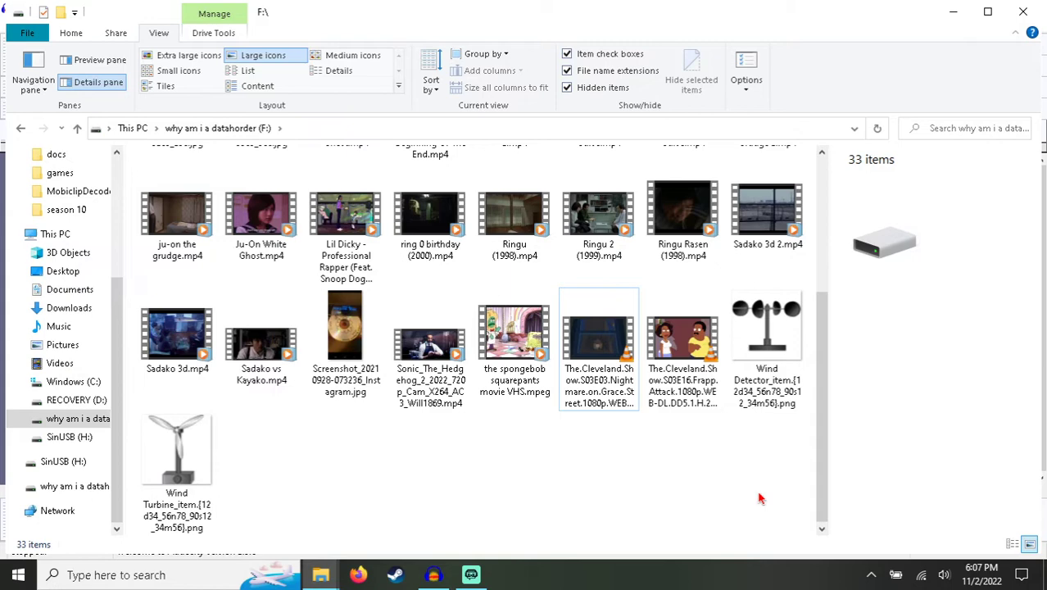
Step: Drag The.Cleveland.Show.S03E03 .mkv file from the F: drive into Audacity
left_click(611, 393)
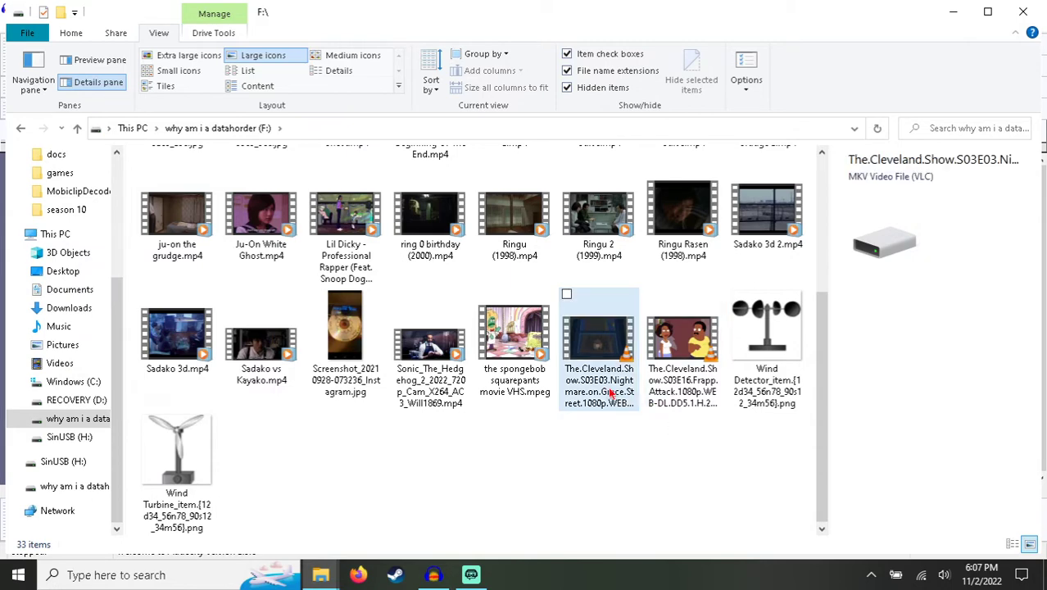
right_click(612, 393)
left_click(678, 414)
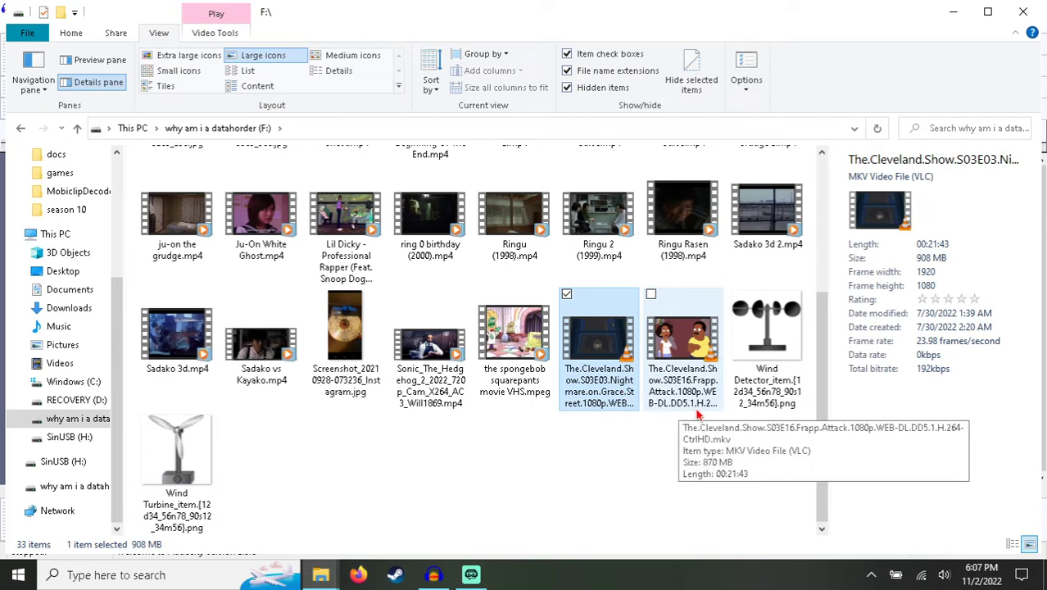
left_click(663, 435)
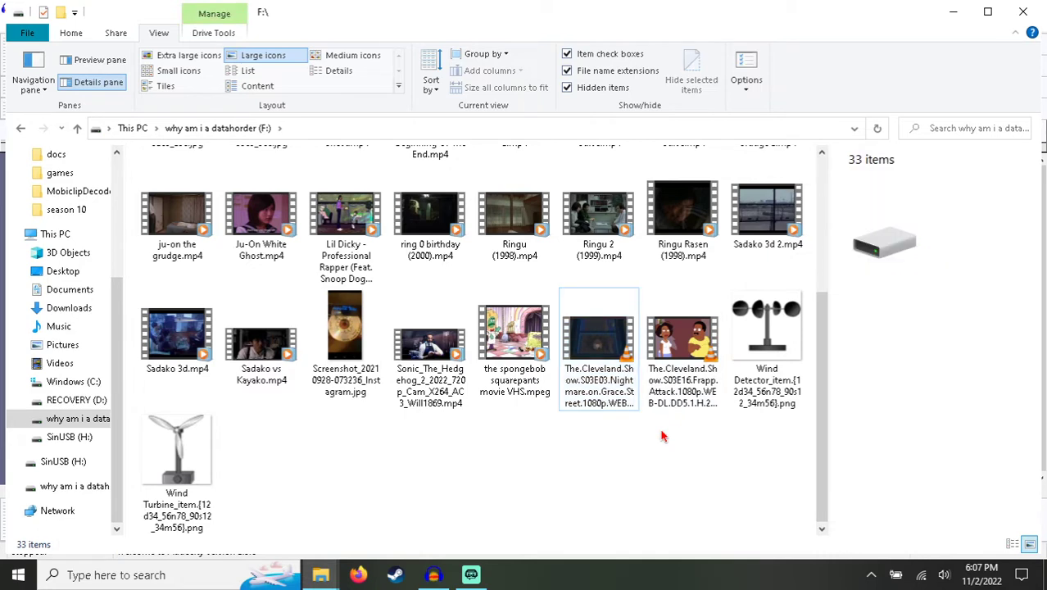
scroll(664, 436, "up", 3)
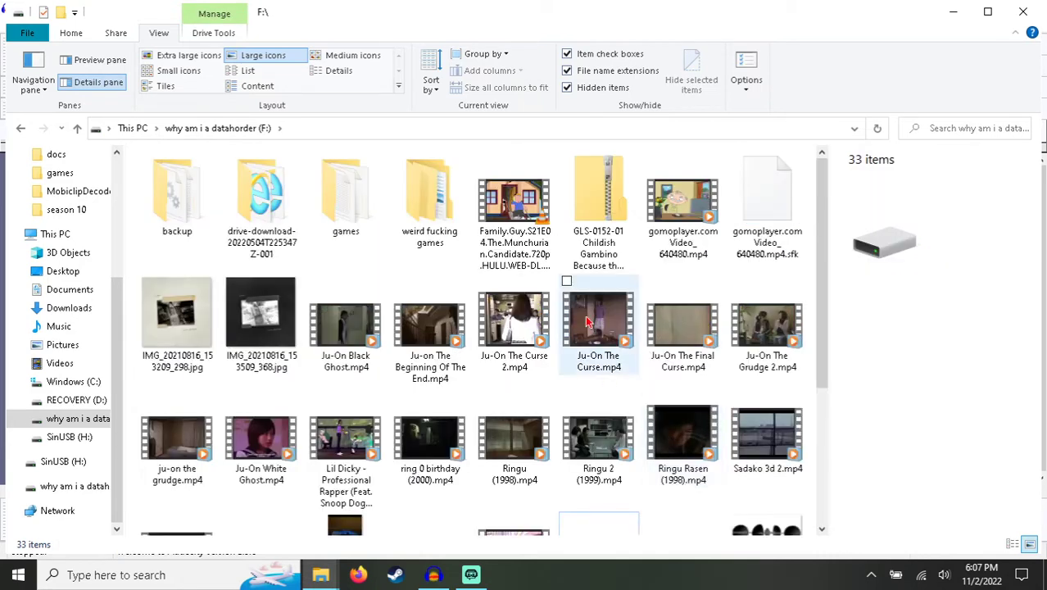
scroll(598, 344, "down", 3)
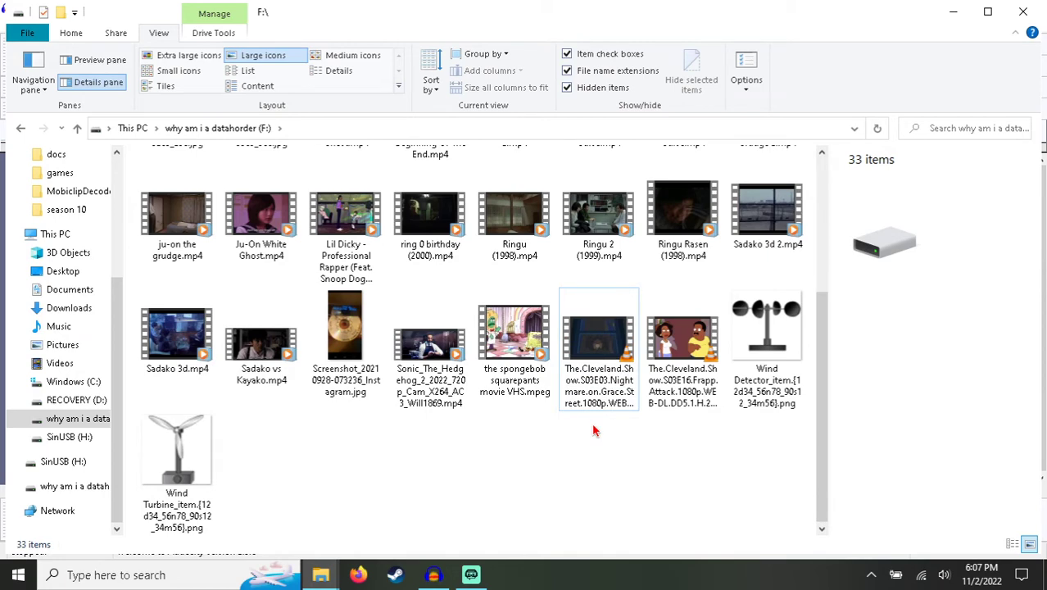
scroll(595, 431, "up", 3)
scroll(577, 330, "down", 3)
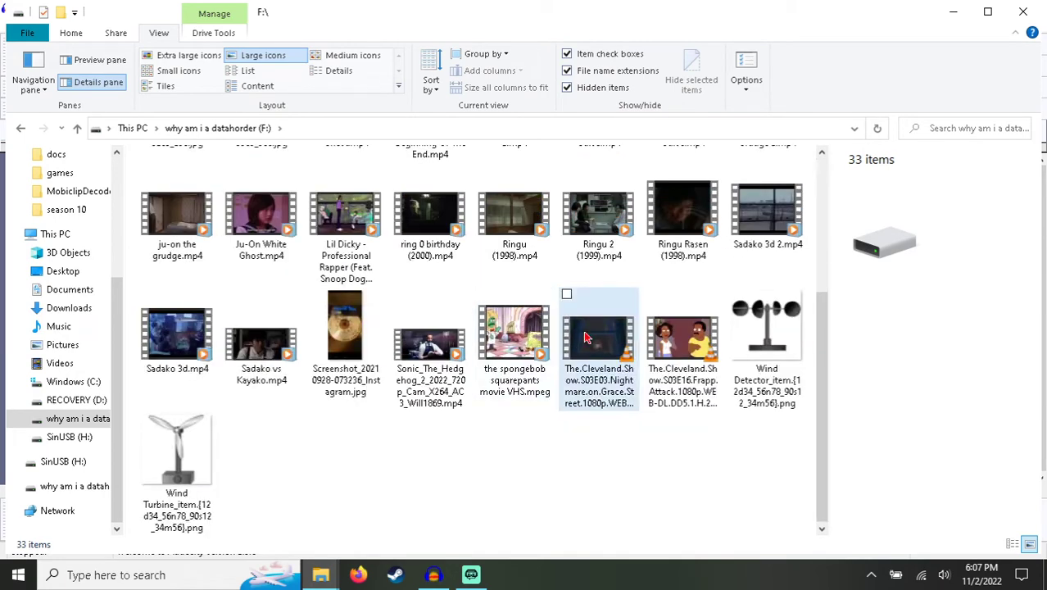
left_click_drag(604, 341, 464, 388)
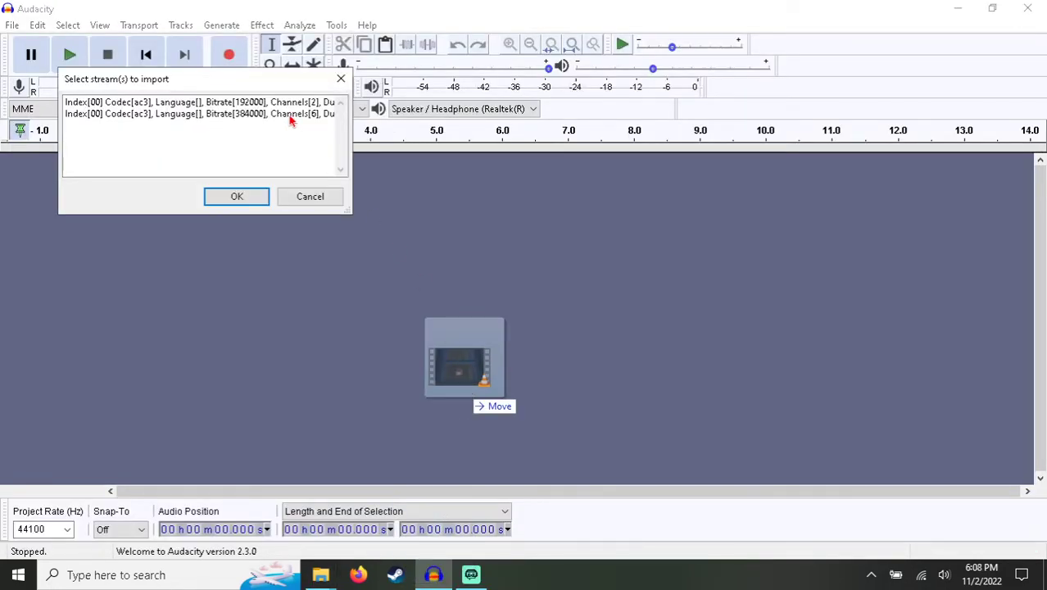
Step: Import the Channels[6] Bitrate[384000] audio stream from the S03E03 MKV, stopping the import partway
left_click(277, 115)
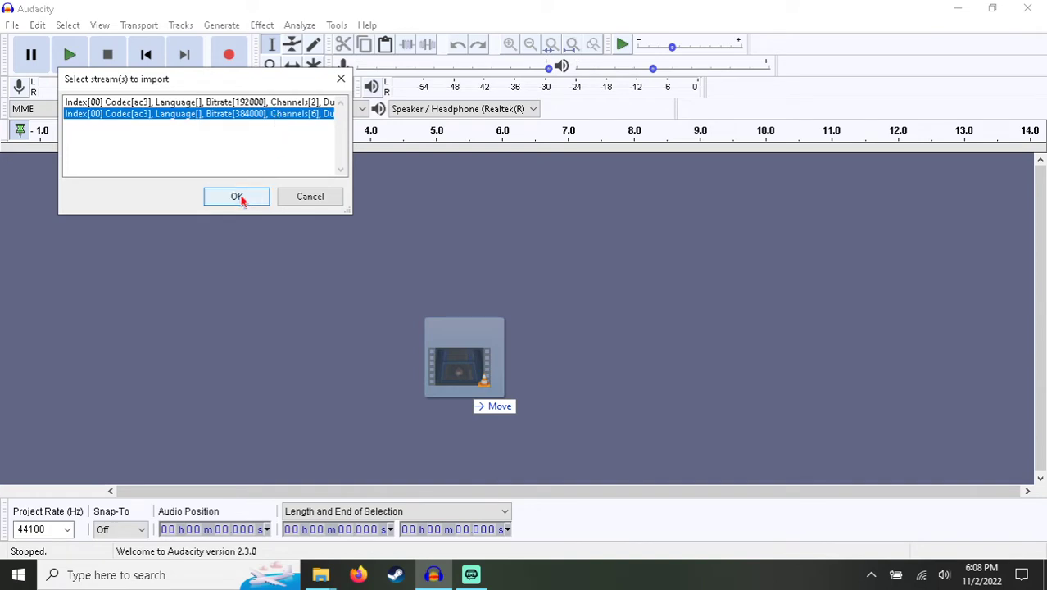
left_click(302, 102)
left_click_drag(250, 87, 359, 145)
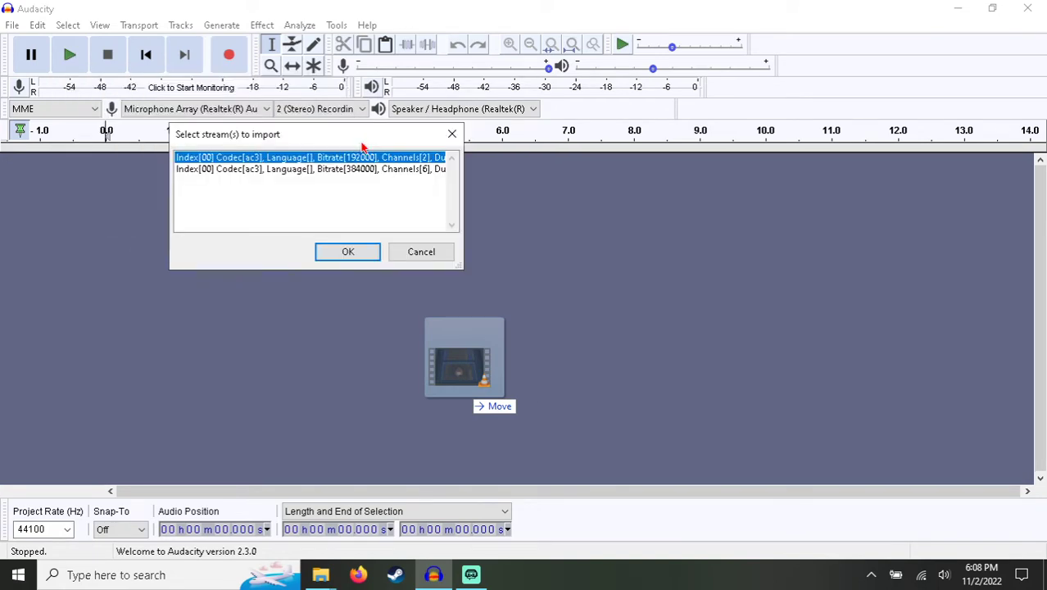
left_click(371, 169)
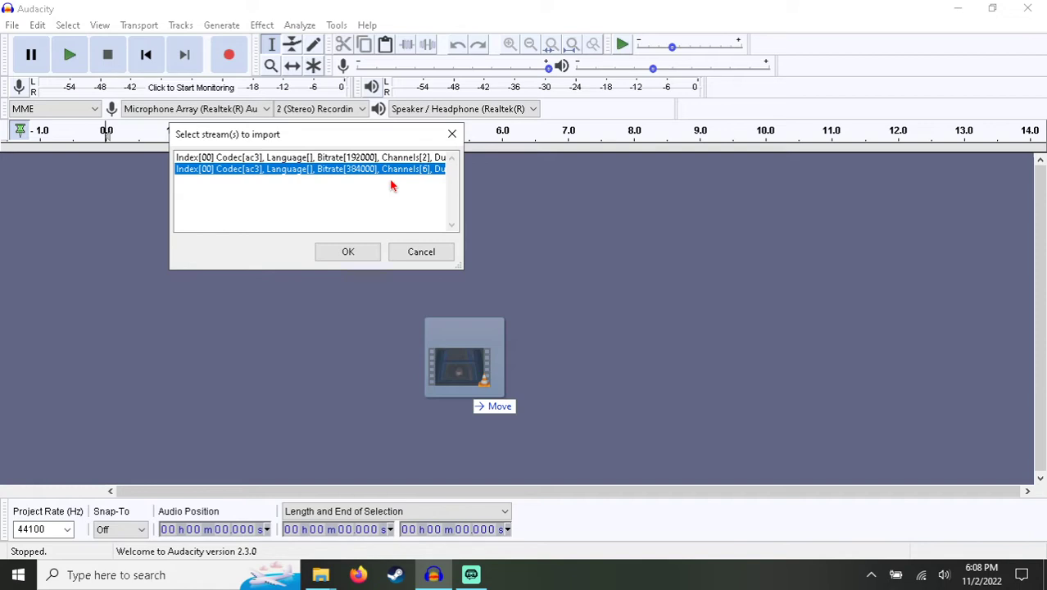
left_click(408, 161)
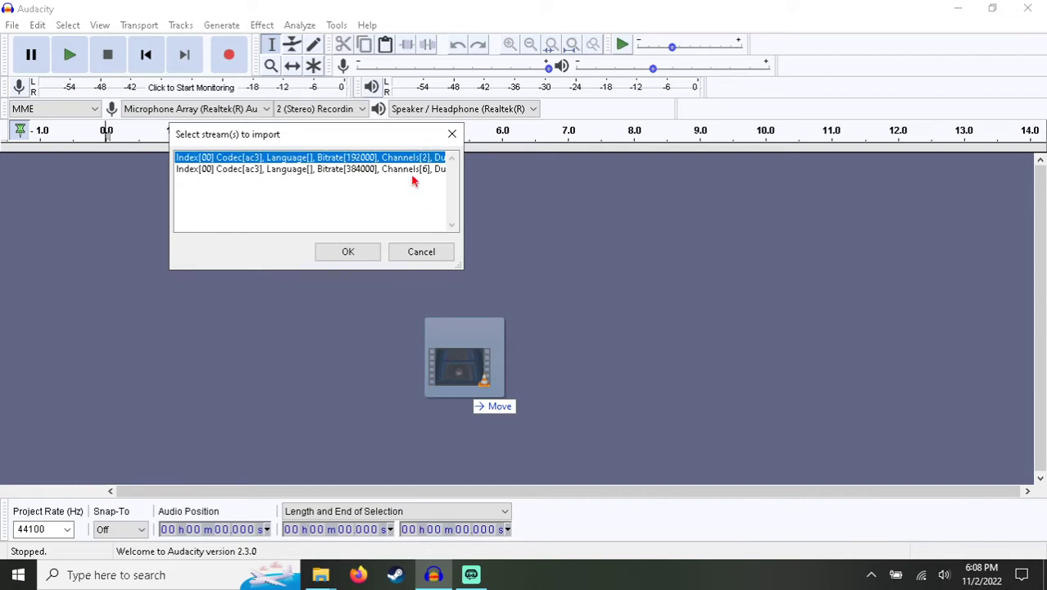
left_click(423, 172)
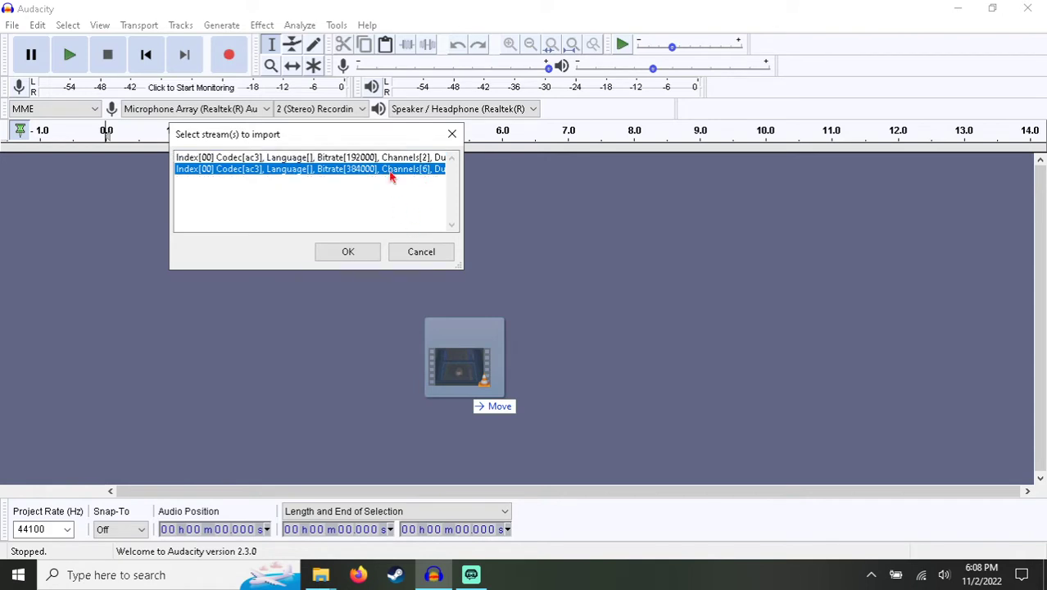
left_click(352, 251)
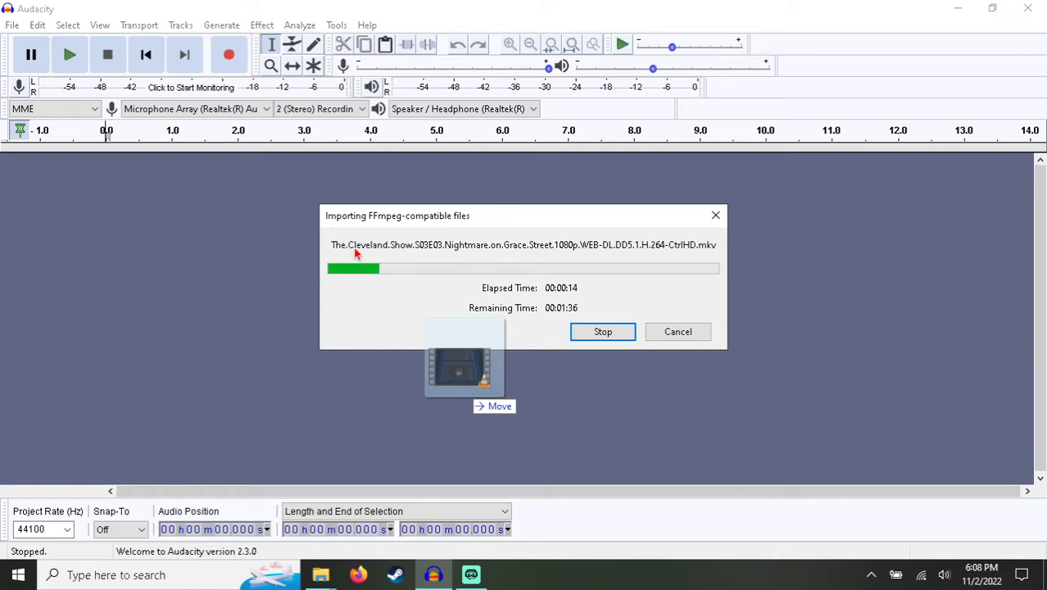
left_click(611, 337)
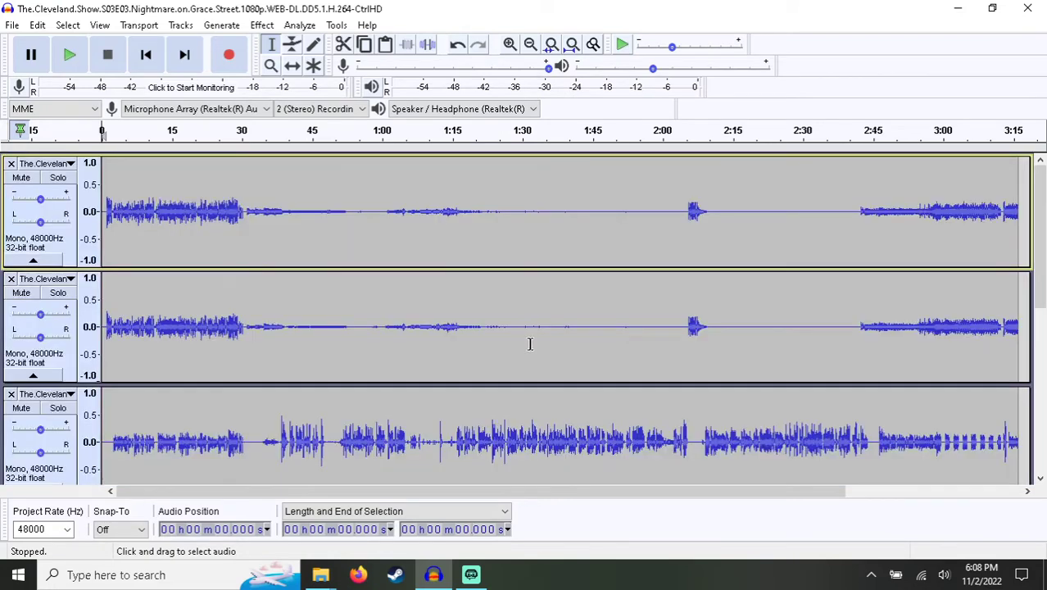
Step: Remove the quiet second track and the quiet bottom track
scroll(529, 344, "down", 5)
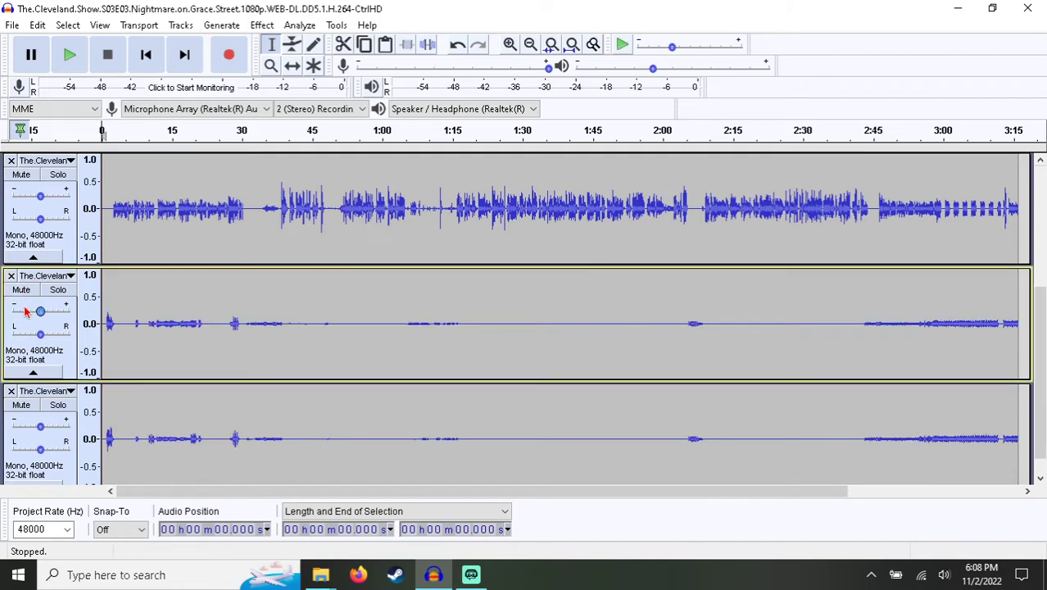
left_click(12, 276)
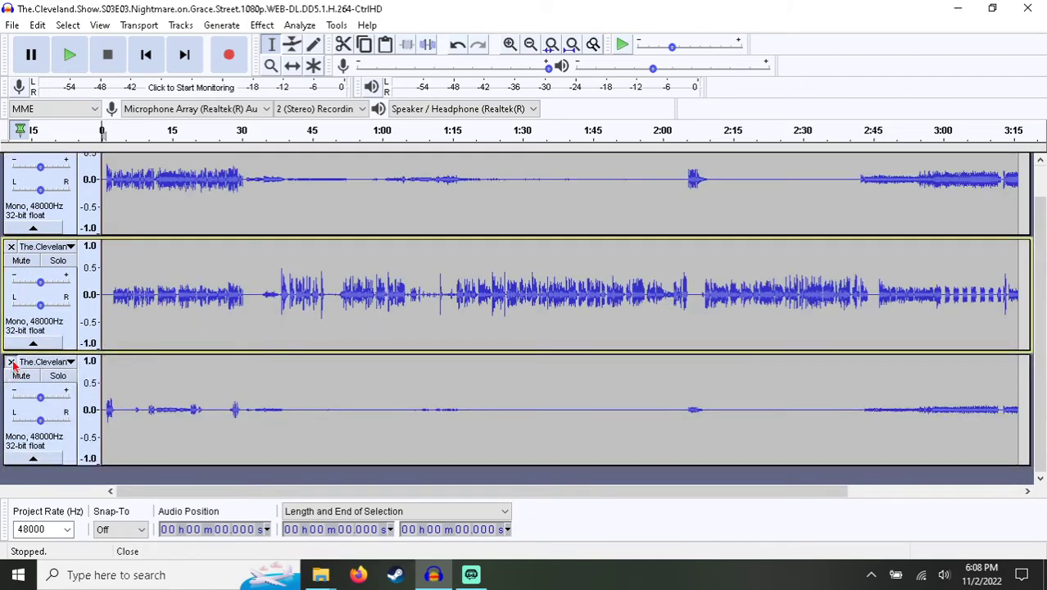
left_click(10, 362)
Step: Zoom in on the opening seconds and join the first two channel tracks into one stereo track
left_click(271, 66)
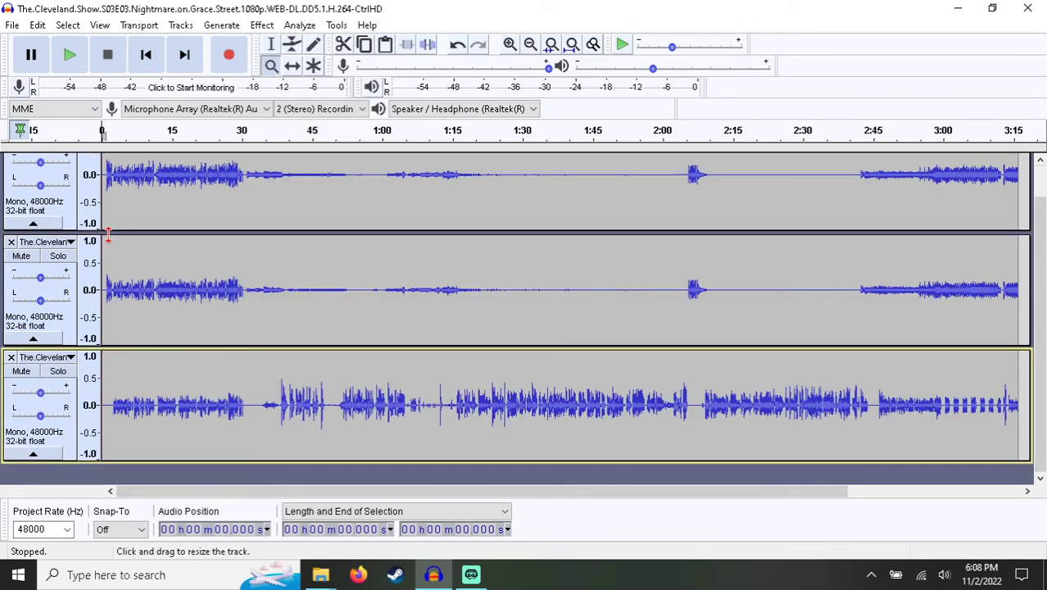
left_click(107, 246)
left_click(148, 245)
left_click_drag(278, 491, 196, 491)
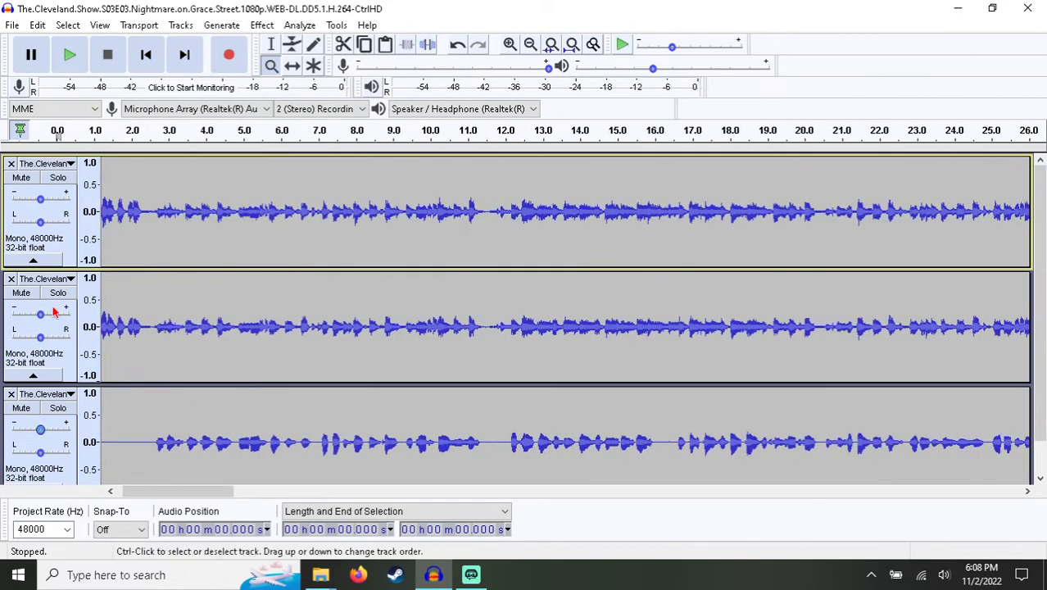
left_click(45, 164)
left_click(75, 350)
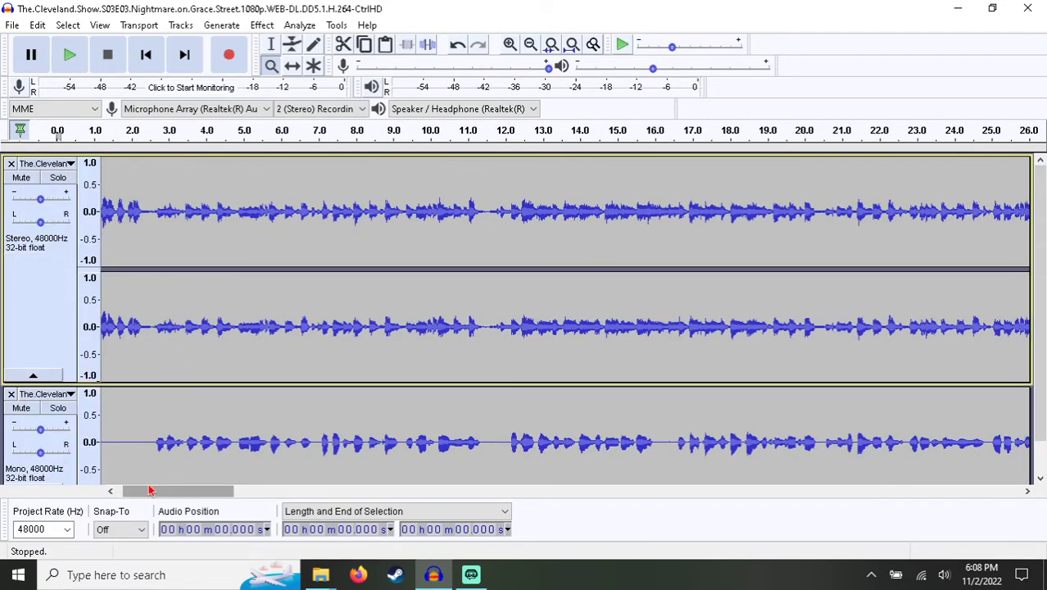
left_click_drag(133, 495, 129, 498)
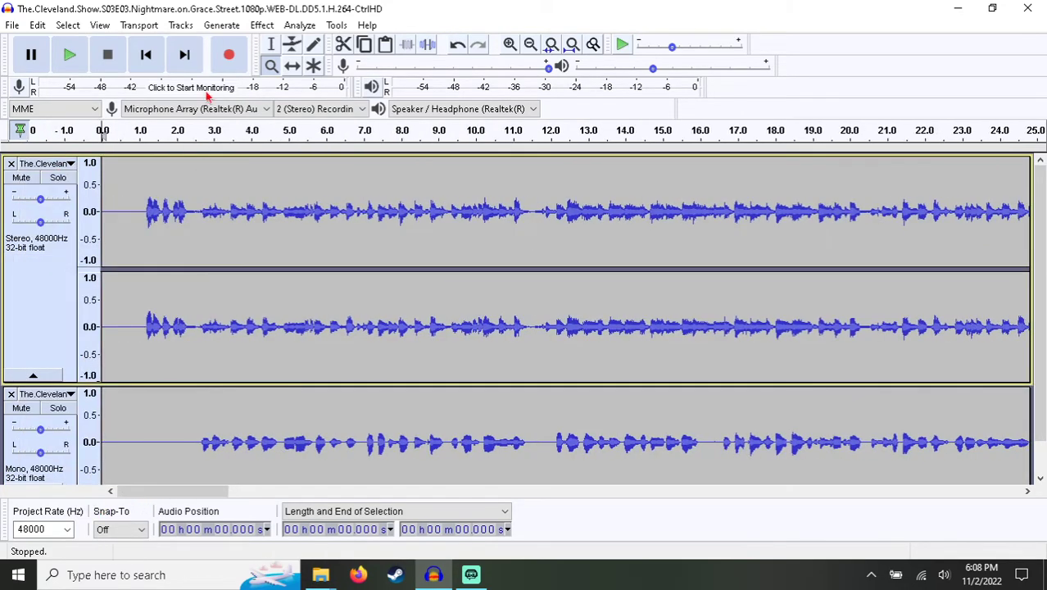
left_click(271, 43)
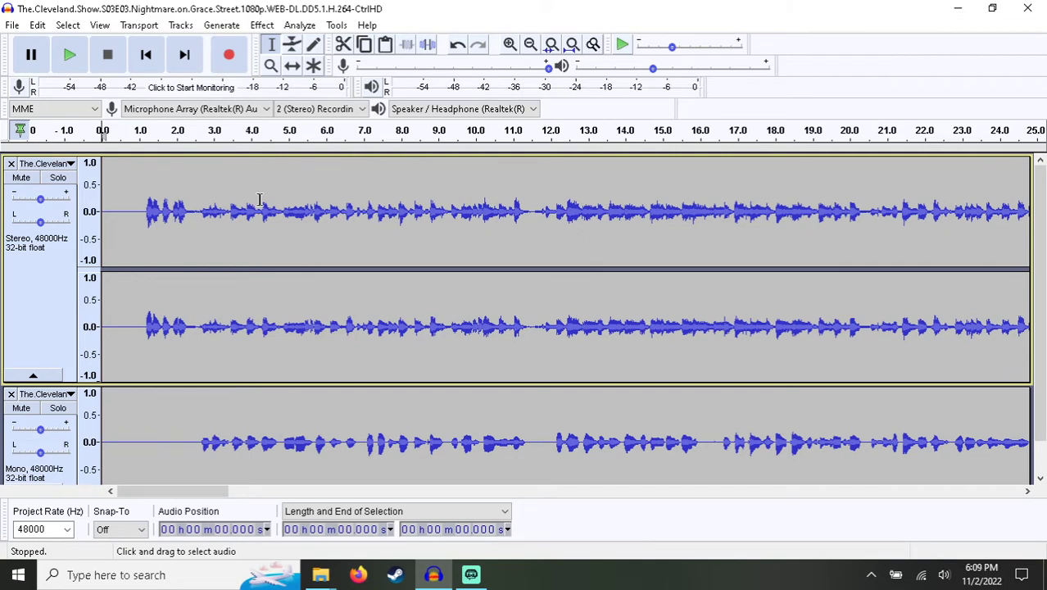
Step: Split the stereo track into two mono tracks and inspect the channels
left_click(71, 165)
left_click(119, 371)
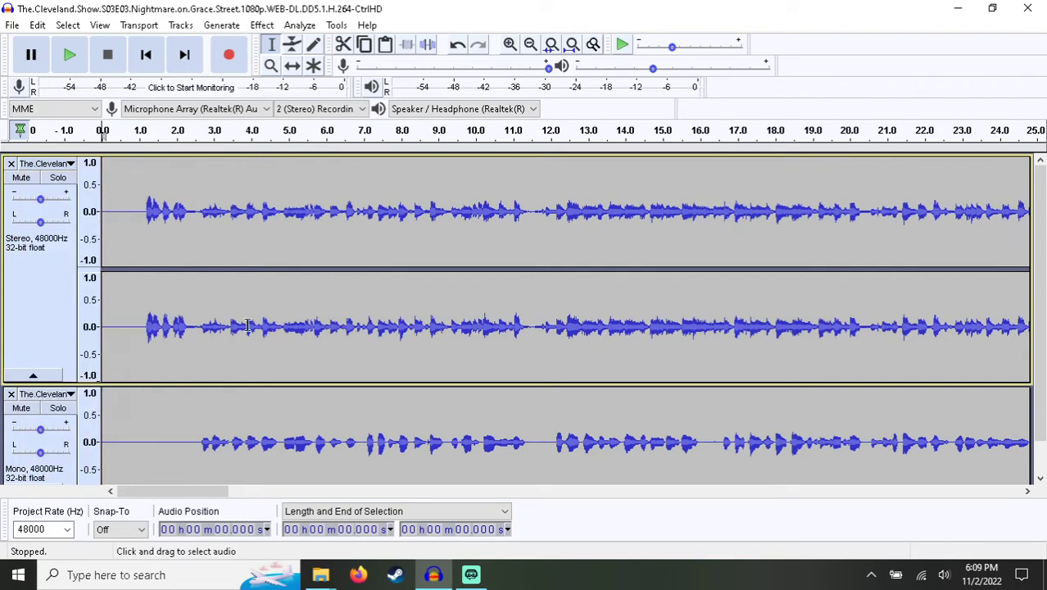
left_click(174, 237)
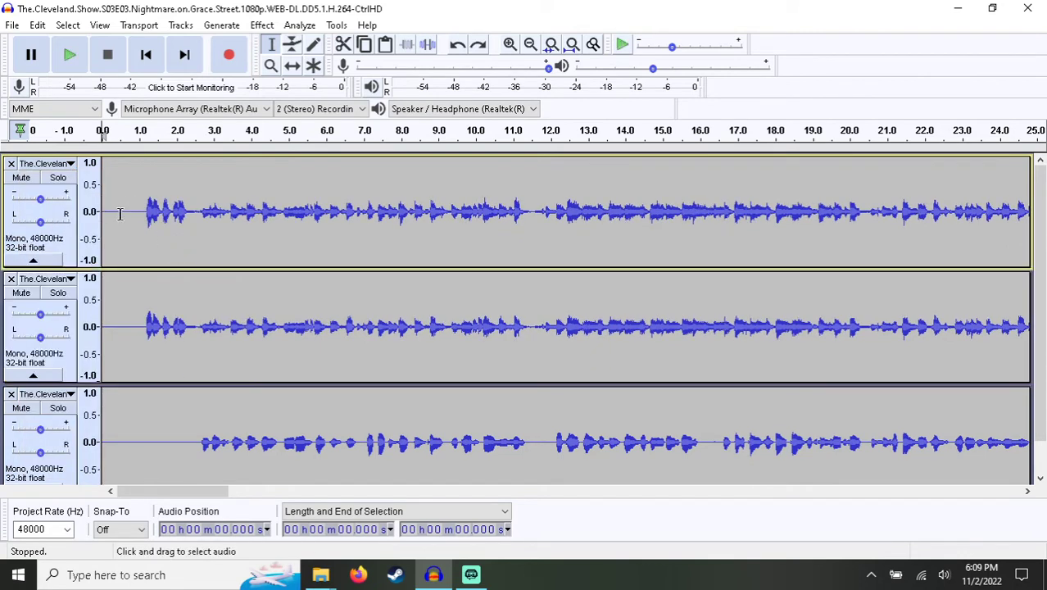
scroll(152, 262, "down", 1)
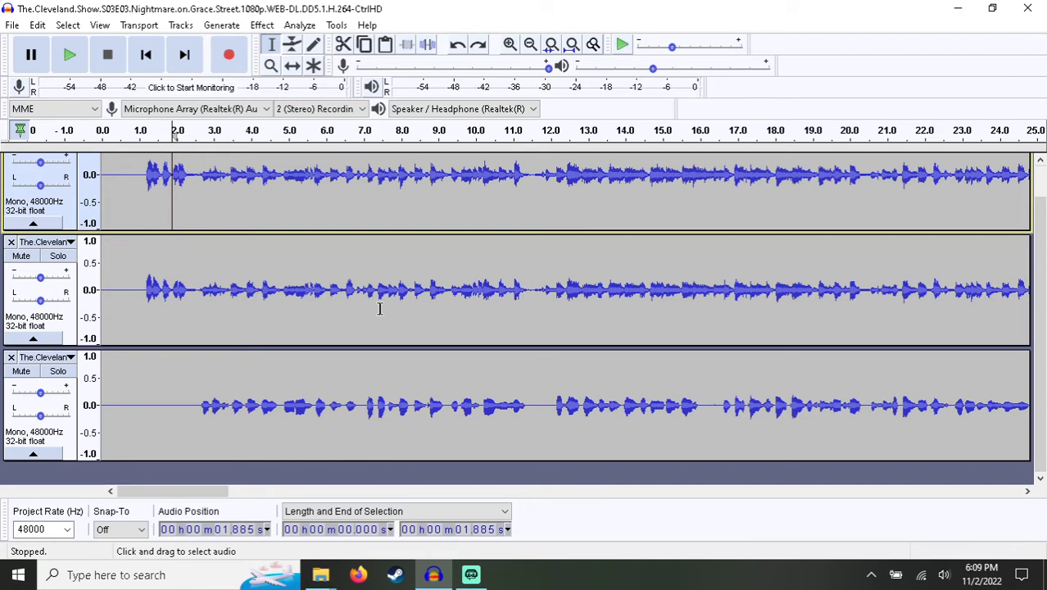
scroll(379, 308, "up", 1)
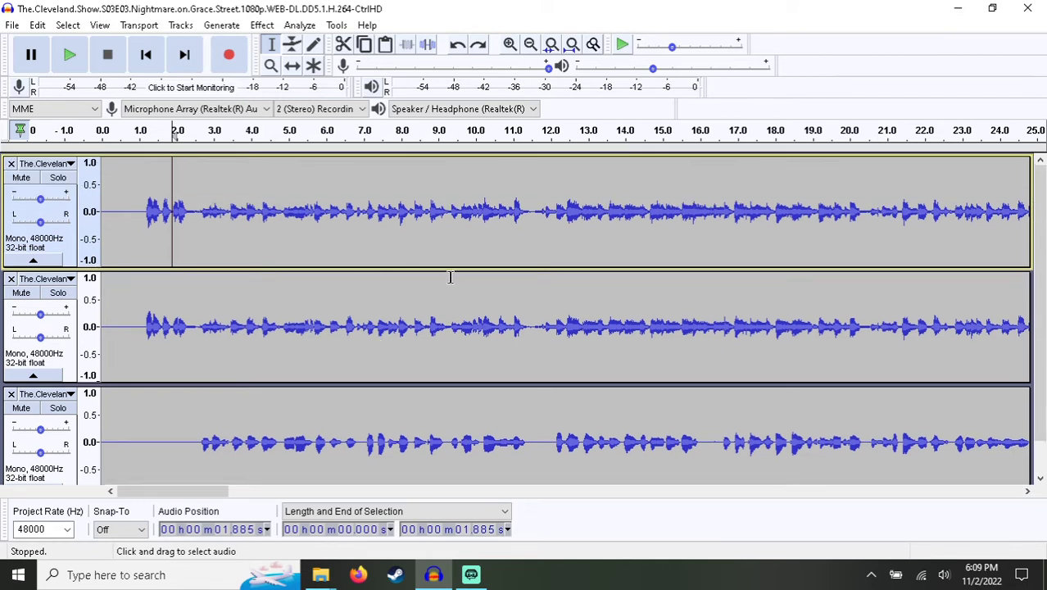
Step: Try rejoining the top two mono tracks as stereo, then undo the merge
left_click(71, 167)
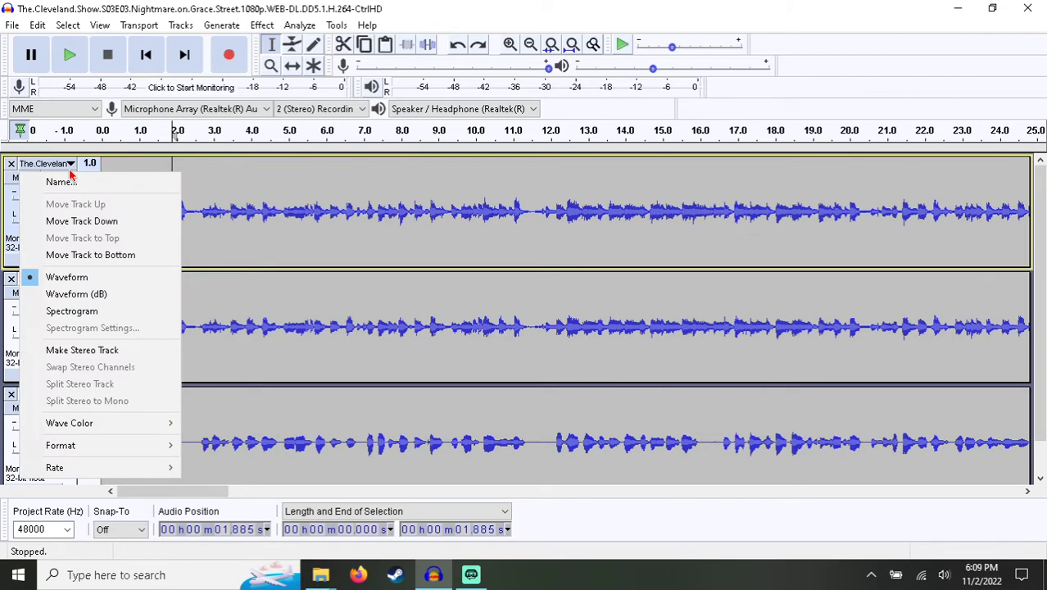
left_click(255, 328)
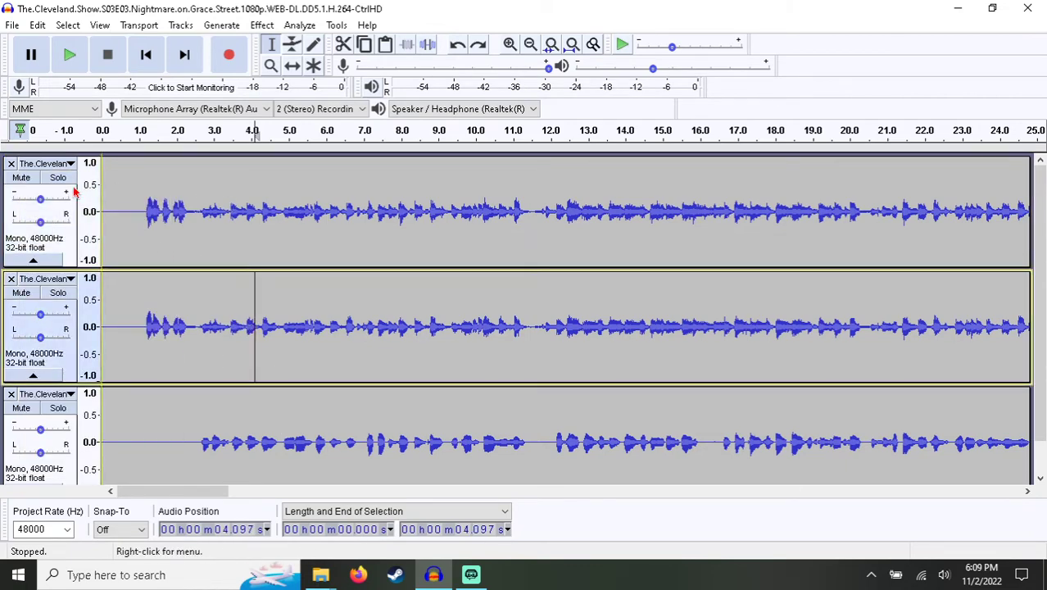
left_click(48, 164)
left_click(82, 350)
left_click_drag(135, 211, 1031, 236)
left_click(479, 412)
scroll(479, 393, "down", 1)
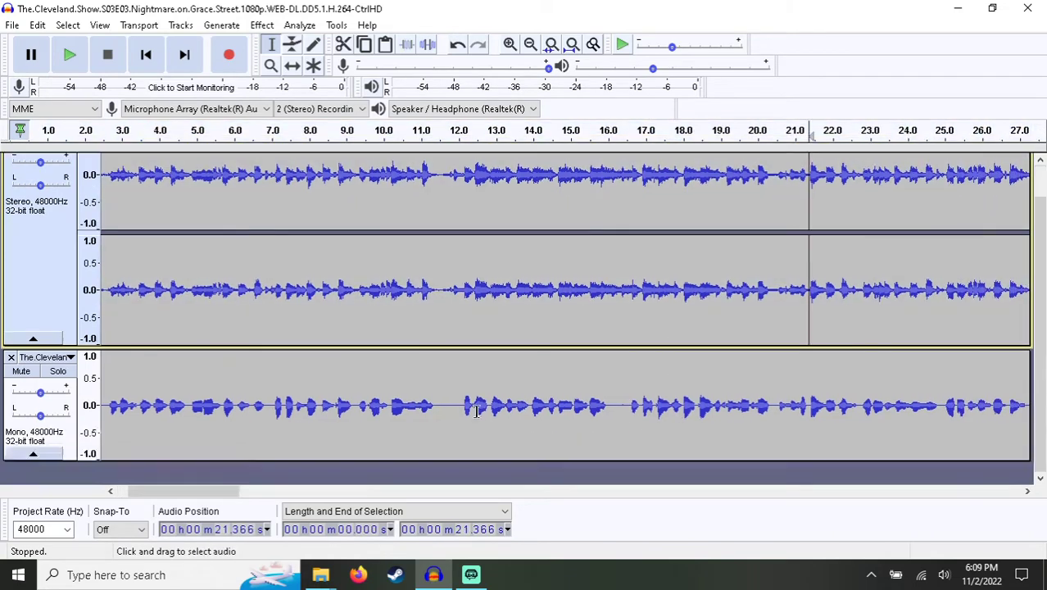
left_click_drag(203, 407, 670, 393)
left_click(560, 476)
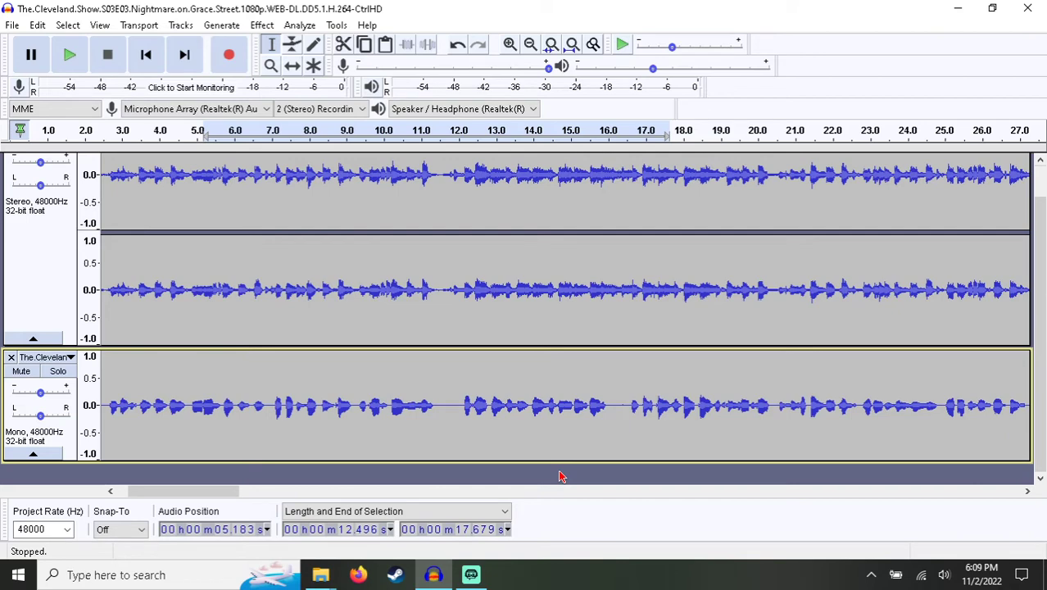
key("ctrl+z")
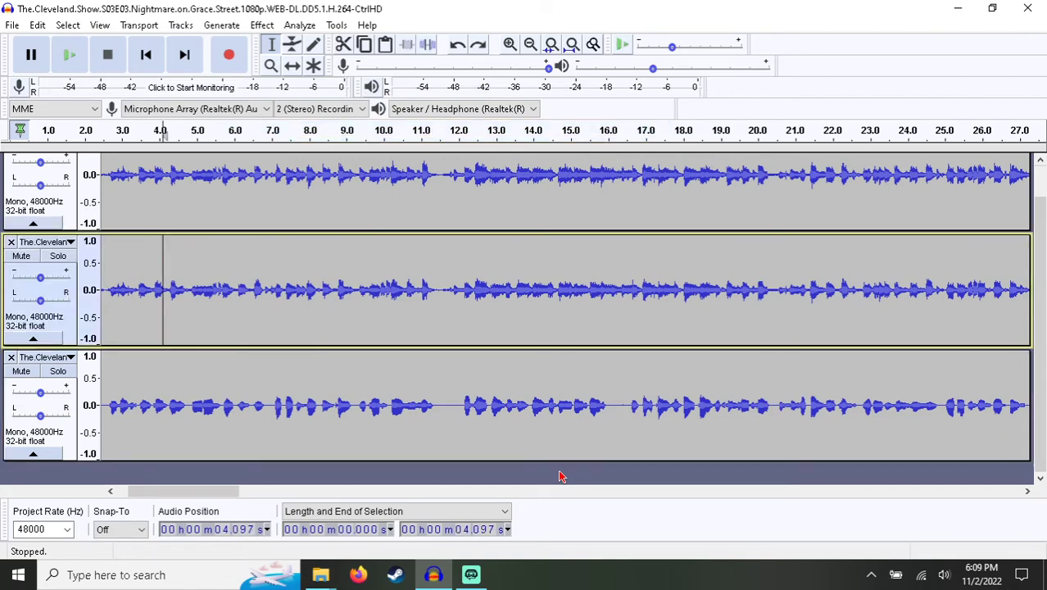
Step: Compare the channel waveforms, then remove the nearly silent track and one other extra channel
scroll(536, 410, "up", 1)
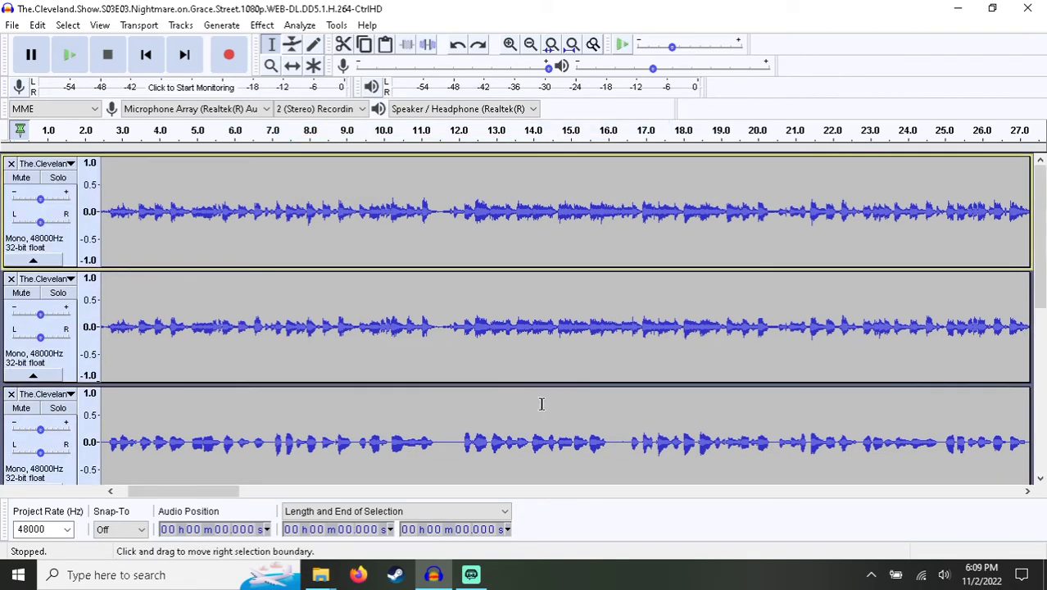
scroll(532, 406, "down", 3)
scroll(576, 346, "down", 1)
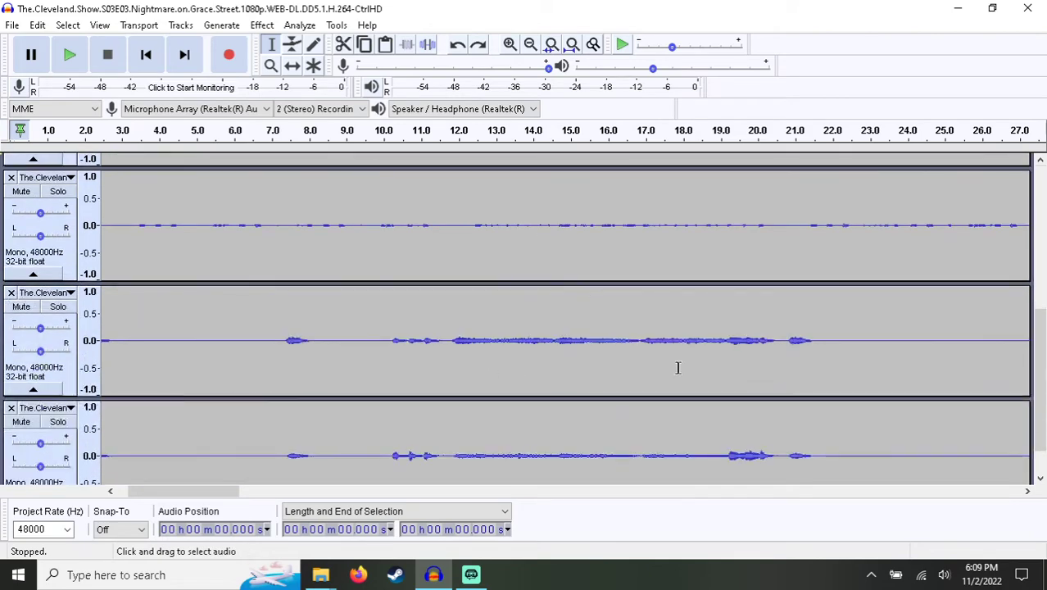
scroll(440, 344, "left", 2)
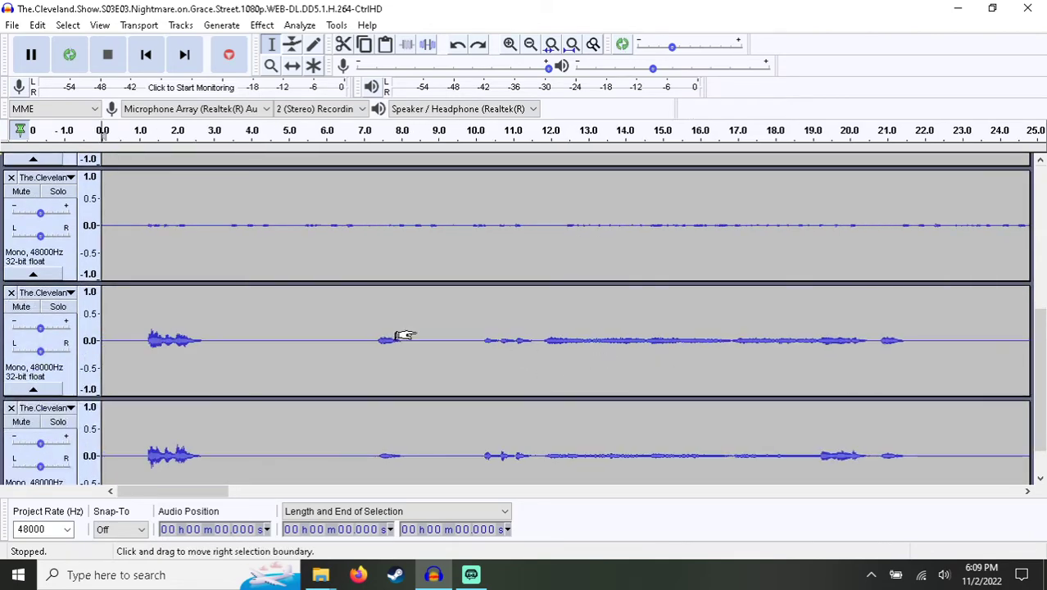
scroll(393, 336, "down", 1)
scroll(218, 383, "up", 2)
scroll(218, 383, "down", 2)
left_click_drag(145, 290, 268, 295)
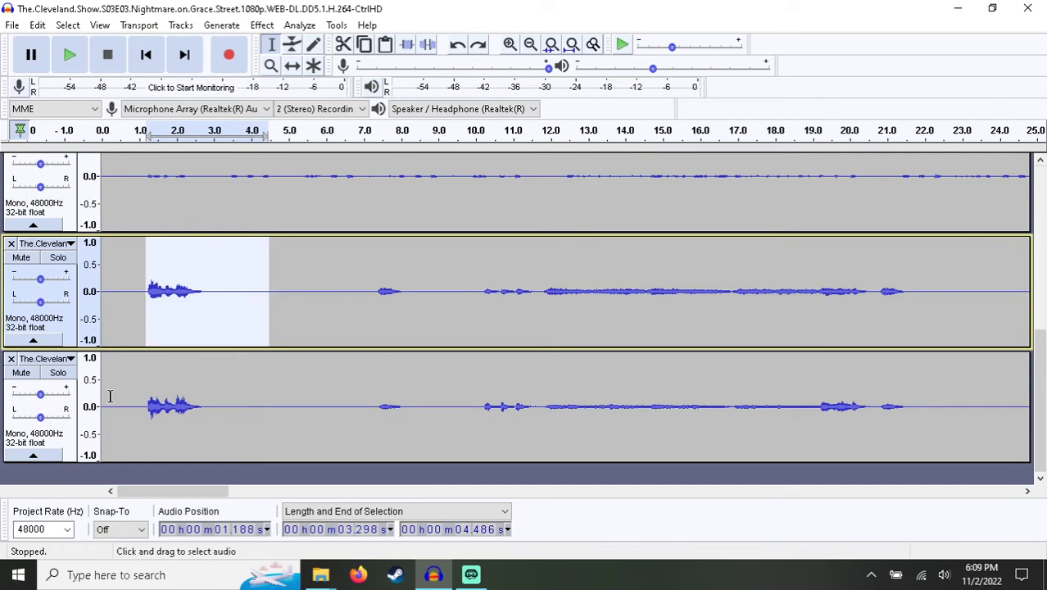
left_click_drag(110, 398, 282, 400)
scroll(246, 368, "up", 2)
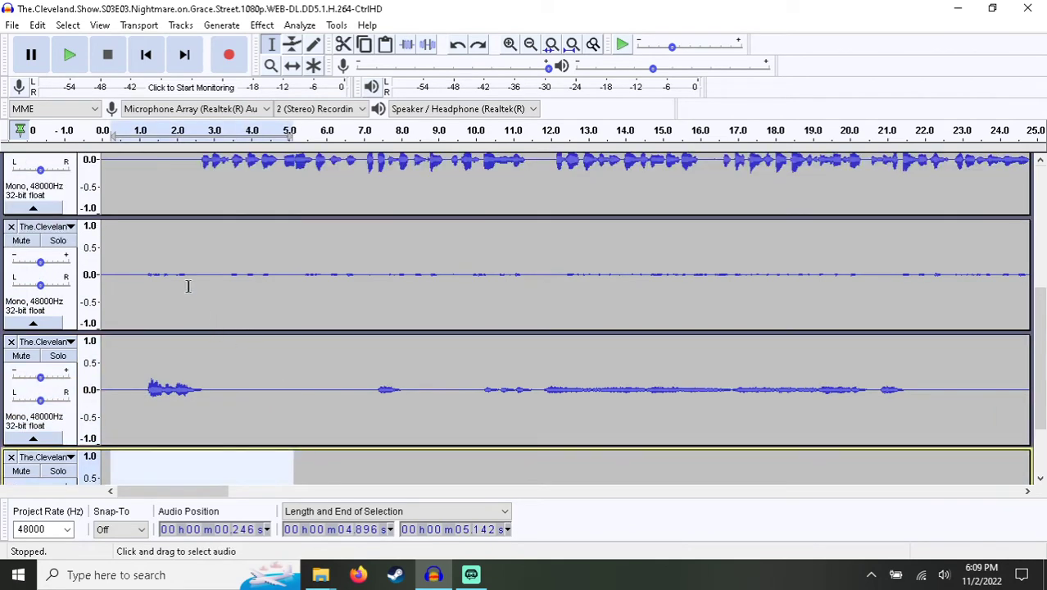
left_click_drag(181, 275, 285, 279)
left_click(12, 227)
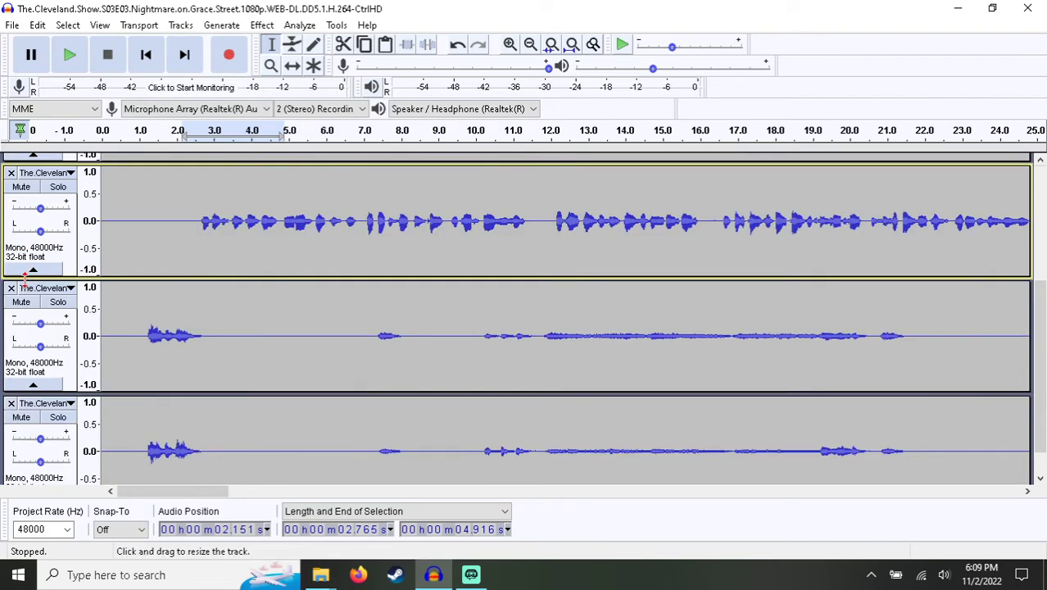
left_click(11, 281)
Step: Select about 1–8.5 s on the middle track and 2.7–10 s on the dialogue track
scroll(227, 283, "up", 1)
left_click_drag(133, 208, 397, 210)
left_click_drag(135, 327, 418, 327)
left_click_drag(200, 426, 474, 442)
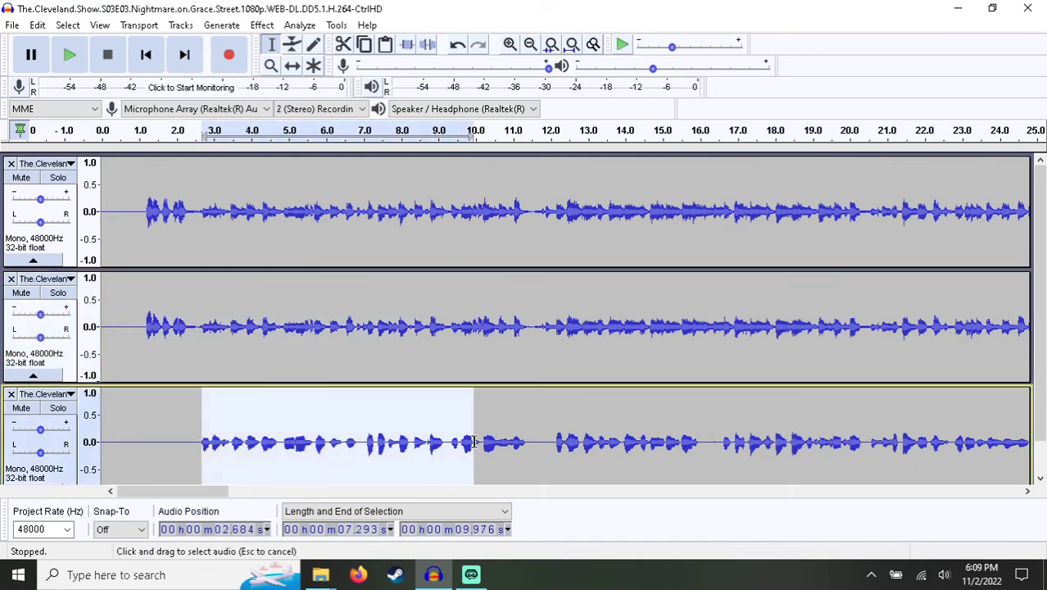
scroll(473, 442, "down", 1)
left_click(278, 426)
scroll(193, 246, "up", 1)
Step: Join the top two channel tracks into a stereo track, with playback starting near 1 second
left_click(45, 163)
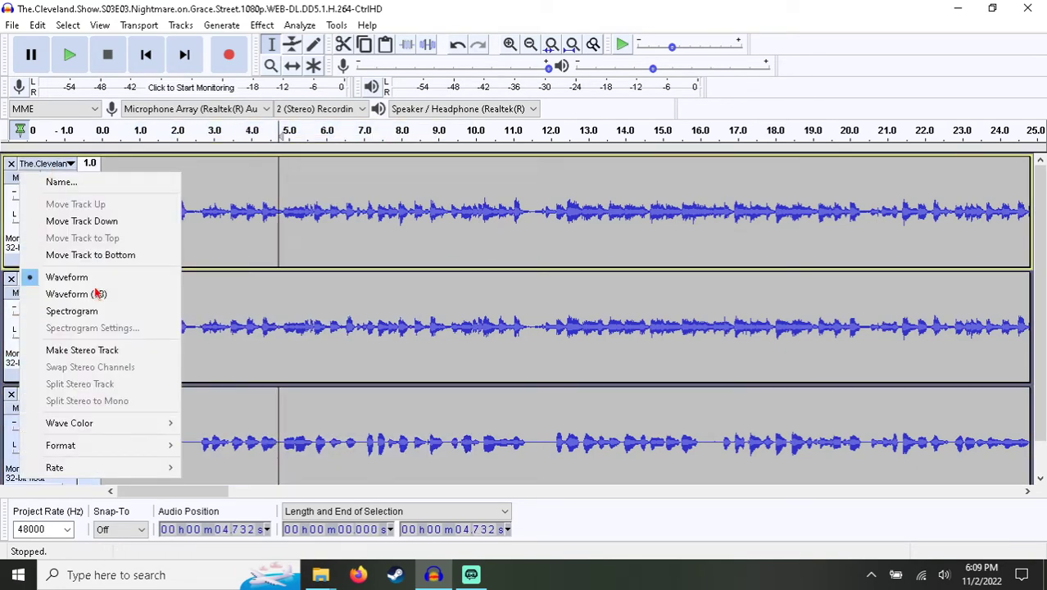
left_click(100, 349)
left_click(140, 213)
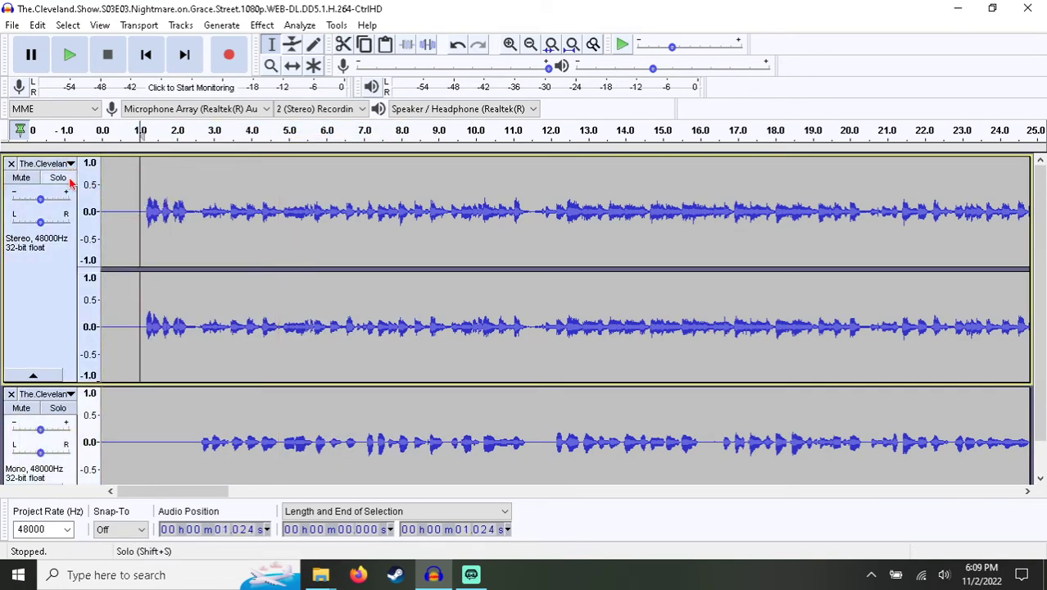
Step: Solo the stereo track, muting the dialogue track, and preview it
key("shift+s")
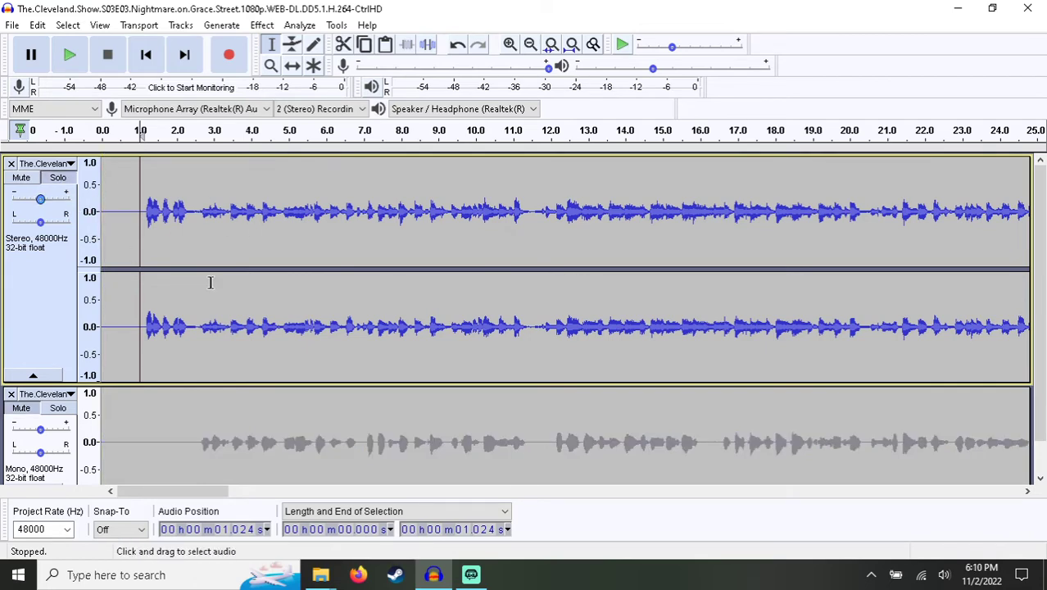
key("space")
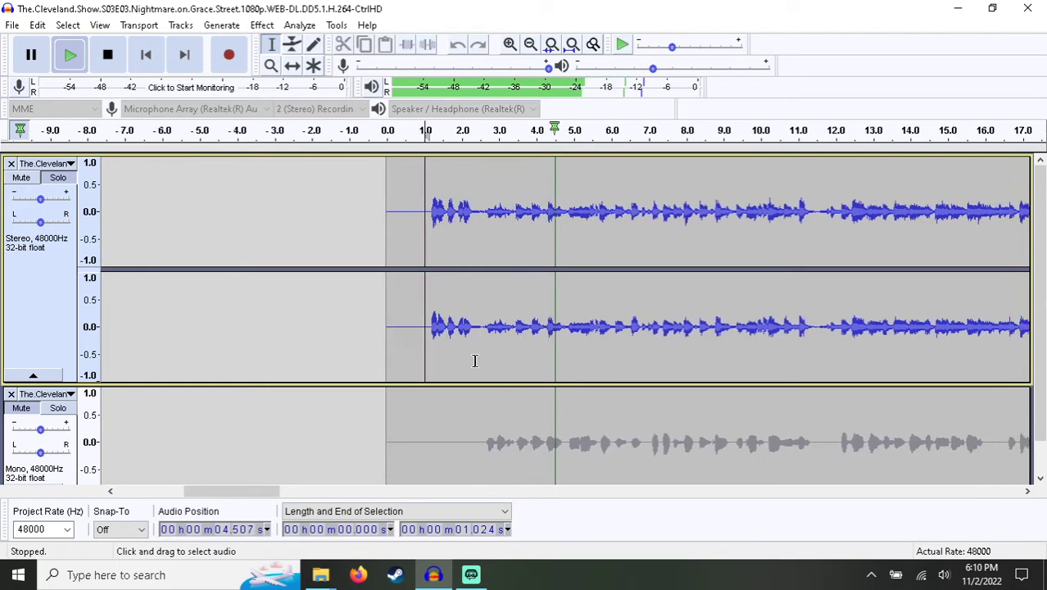
key("space")
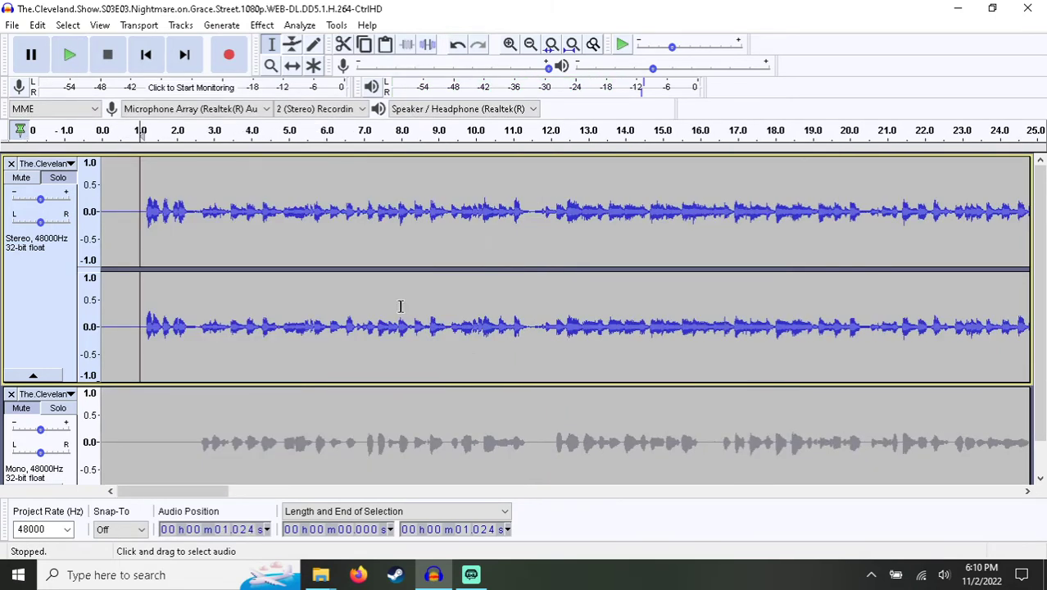
left_click(45, 164)
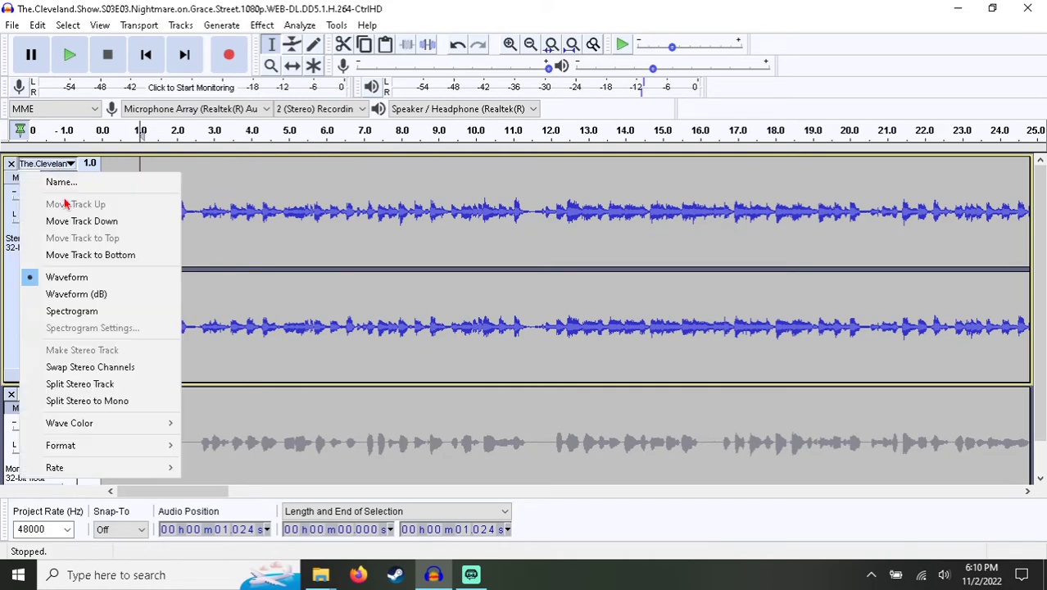
Step: Swap the stereo track's left and right channels, then split it back into mono tracks
left_click(135, 367)
left_click(66, 166)
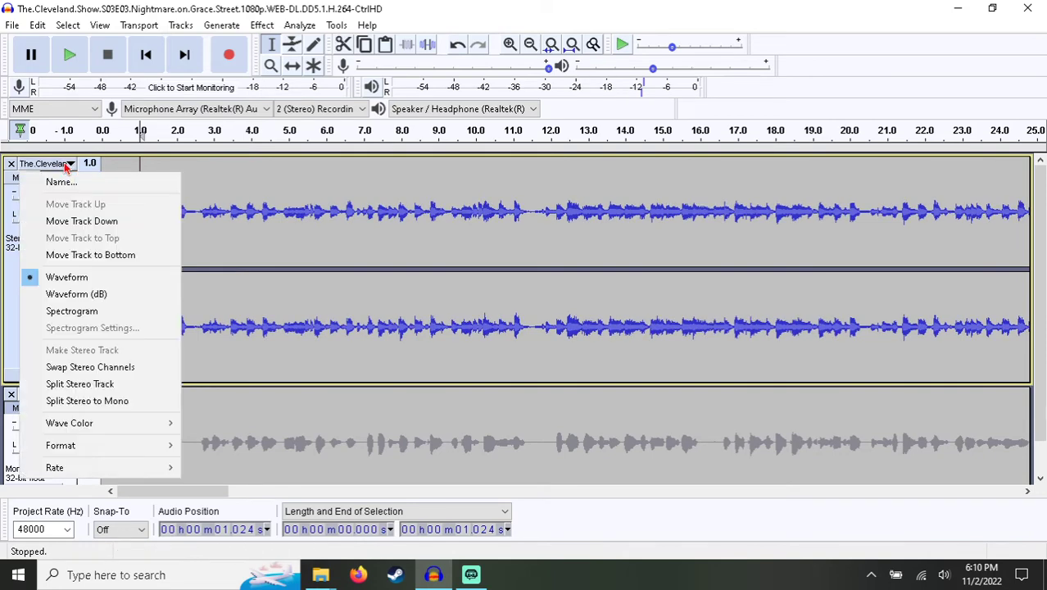
left_click(125, 365)
left_click(50, 164)
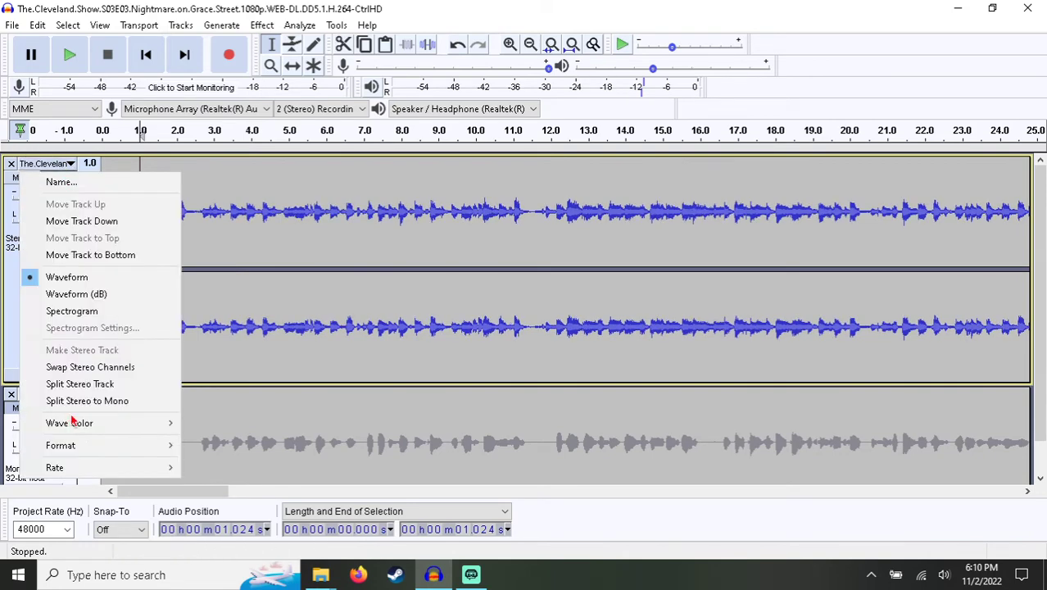
left_click(87, 400)
Step: Preview the first track's clip, then close the two upper front-channel tracks
double_click(179, 224)
left_click(262, 24)
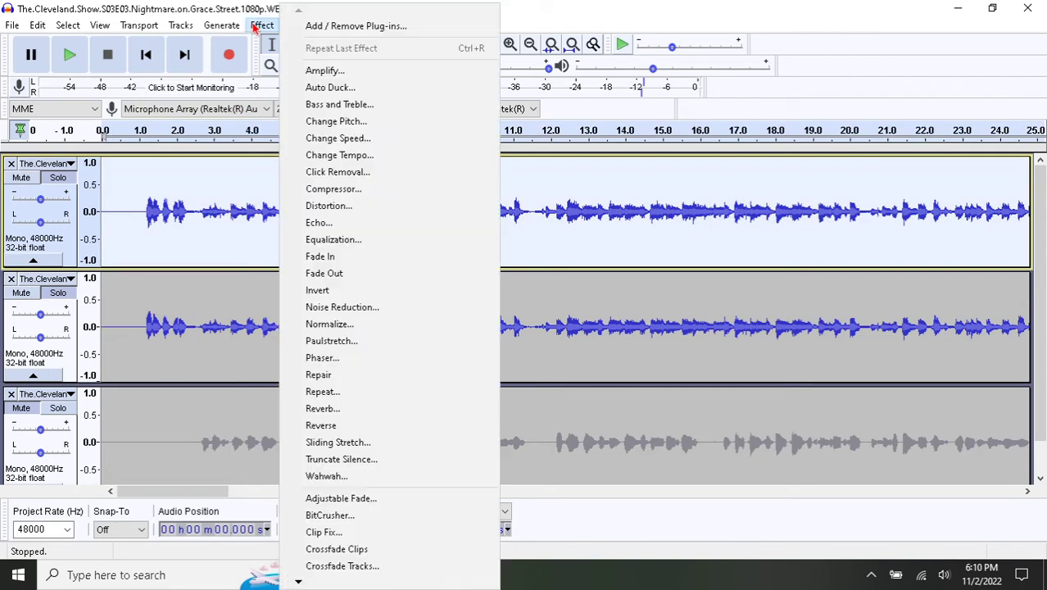
left_click(328, 288)
key("space")
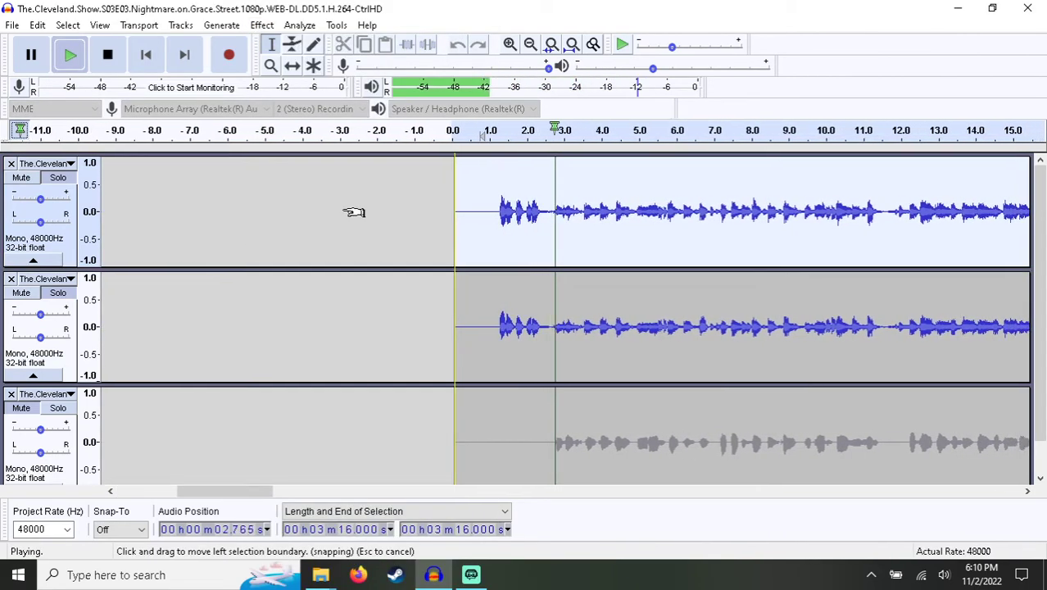
left_click(109, 56)
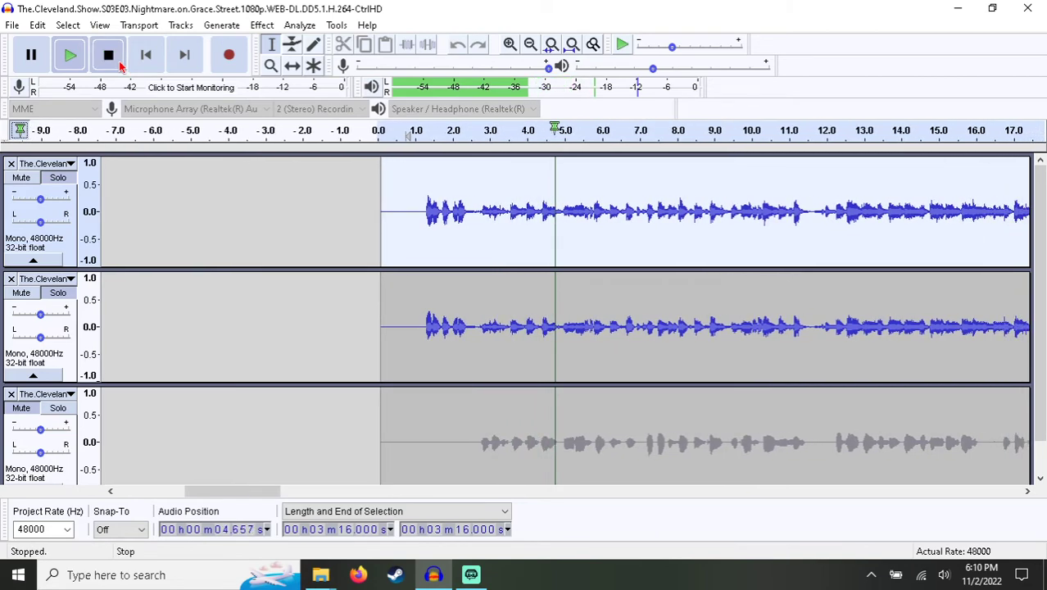
left_click(10, 164)
left_click(10, 164)
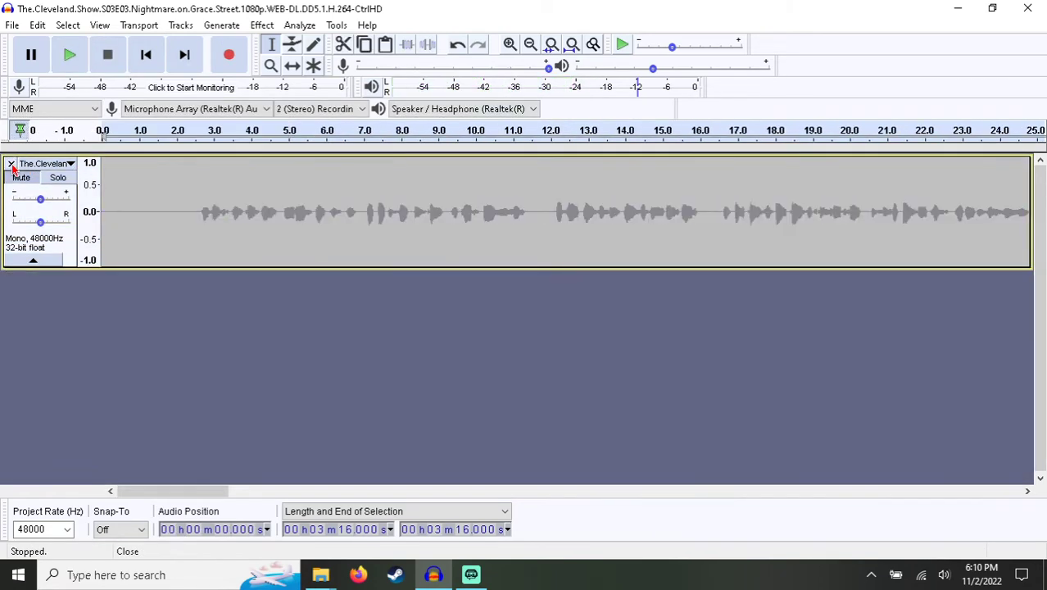
Step: Solo the lone dialogue track and play it from about 1.9 seconds, then stop
left_click(58, 177)
left_click(174, 134)
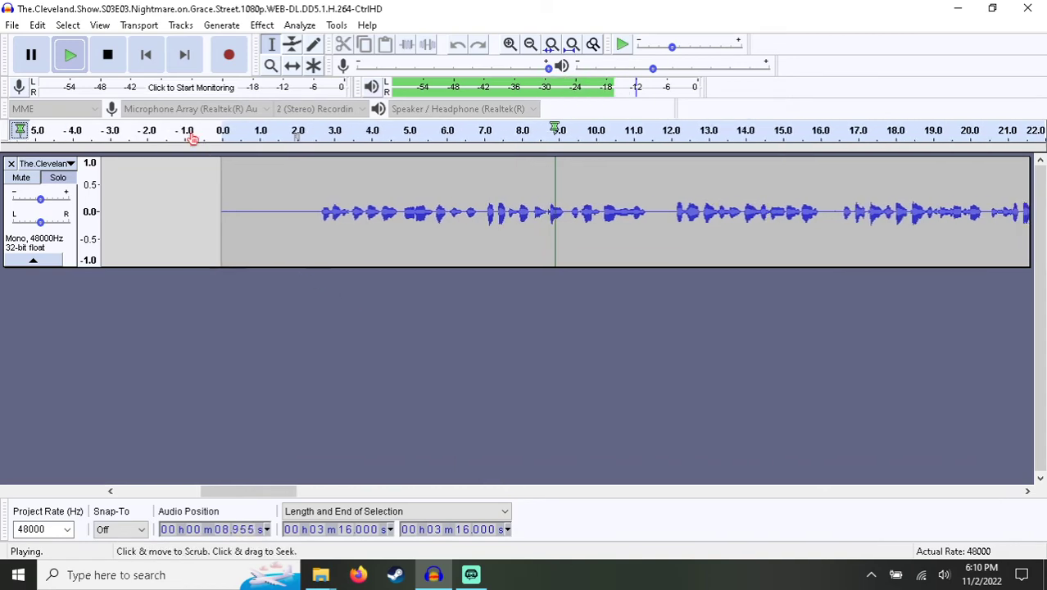
key("space")
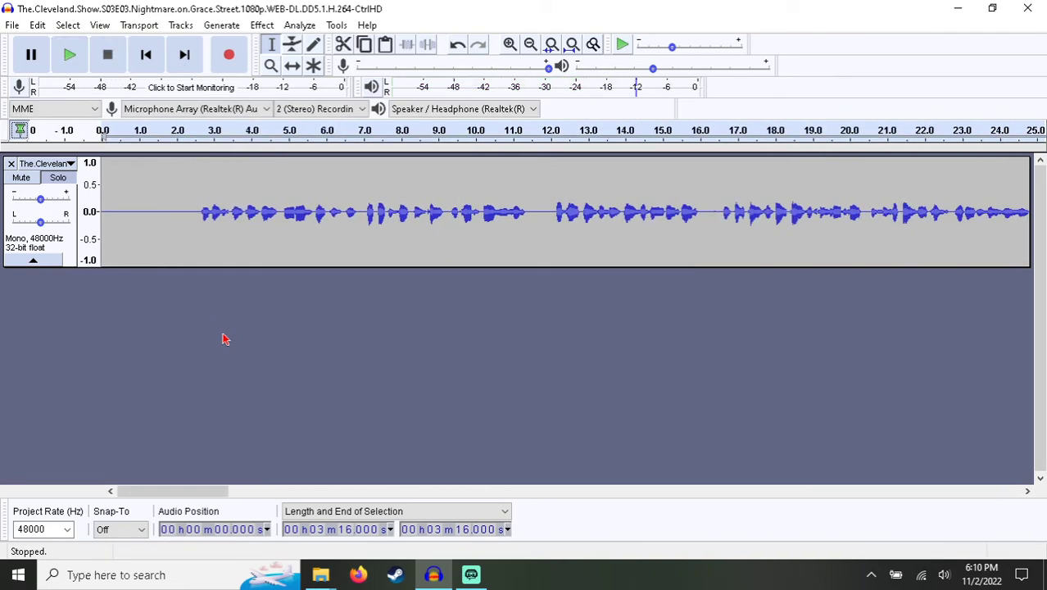
left_click(320, 574)
left_click(263, 537)
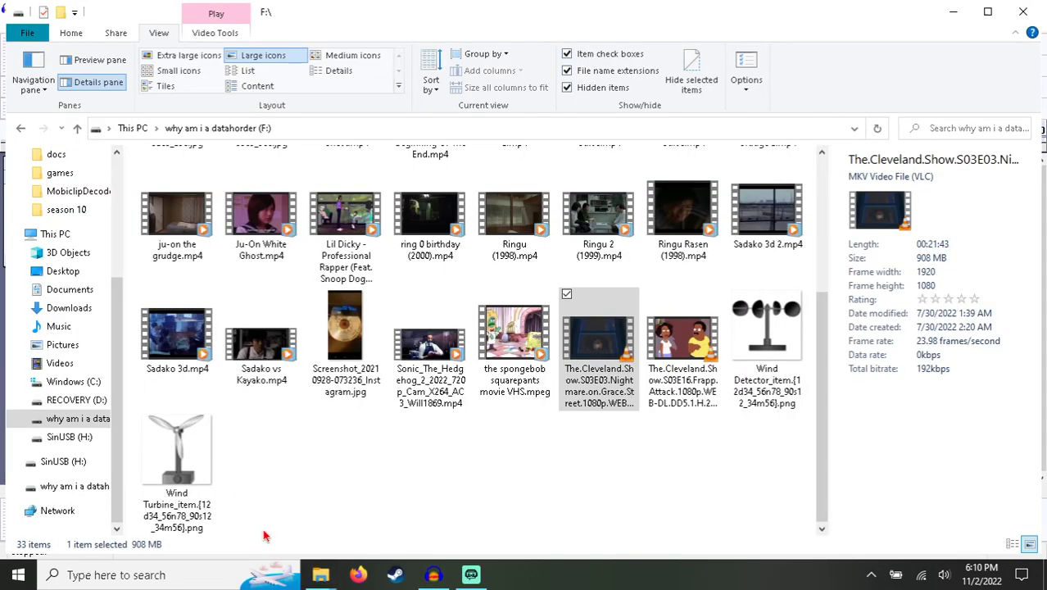
left_click(538, 463)
left_click(701, 397)
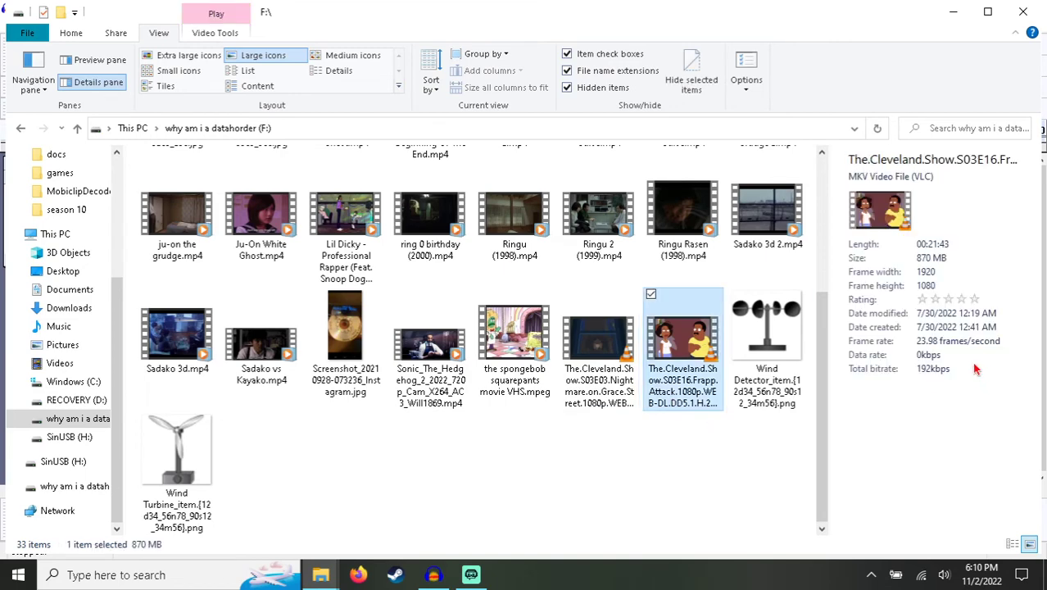
scroll(492, 434, "up", 3)
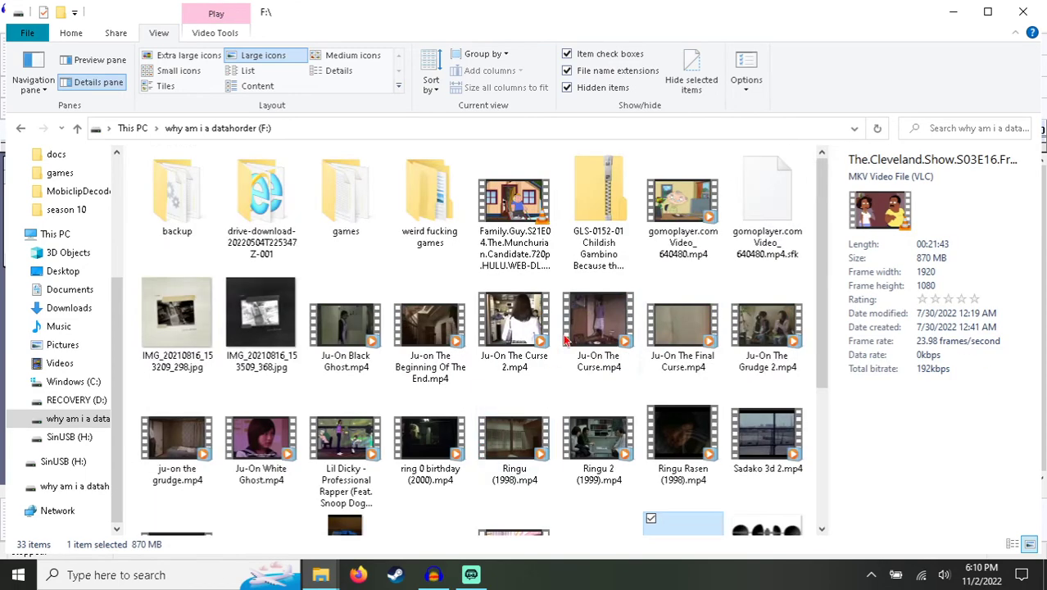
left_click(525, 255)
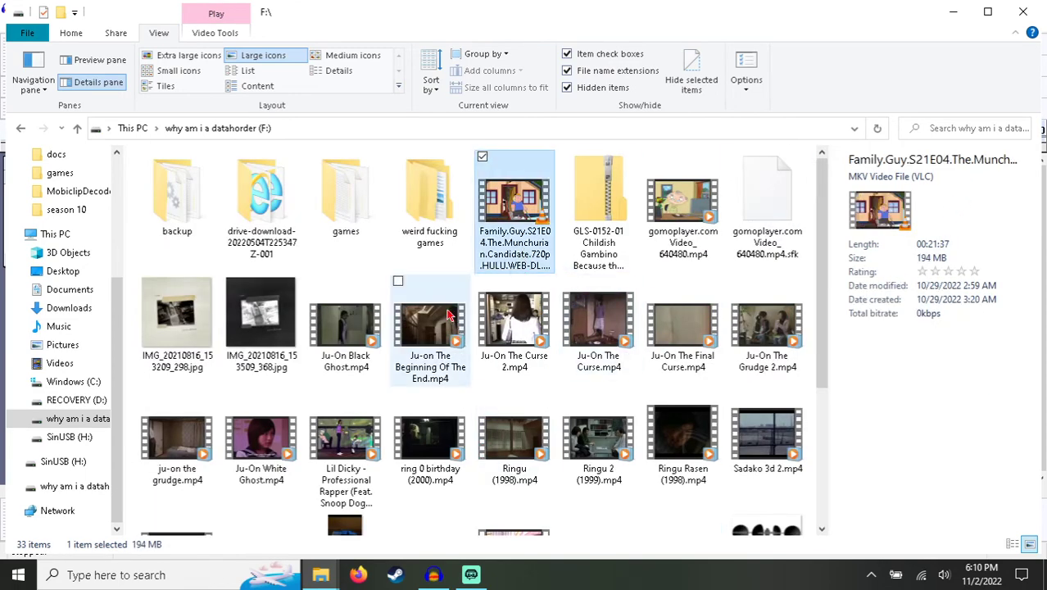
left_click(72, 381)
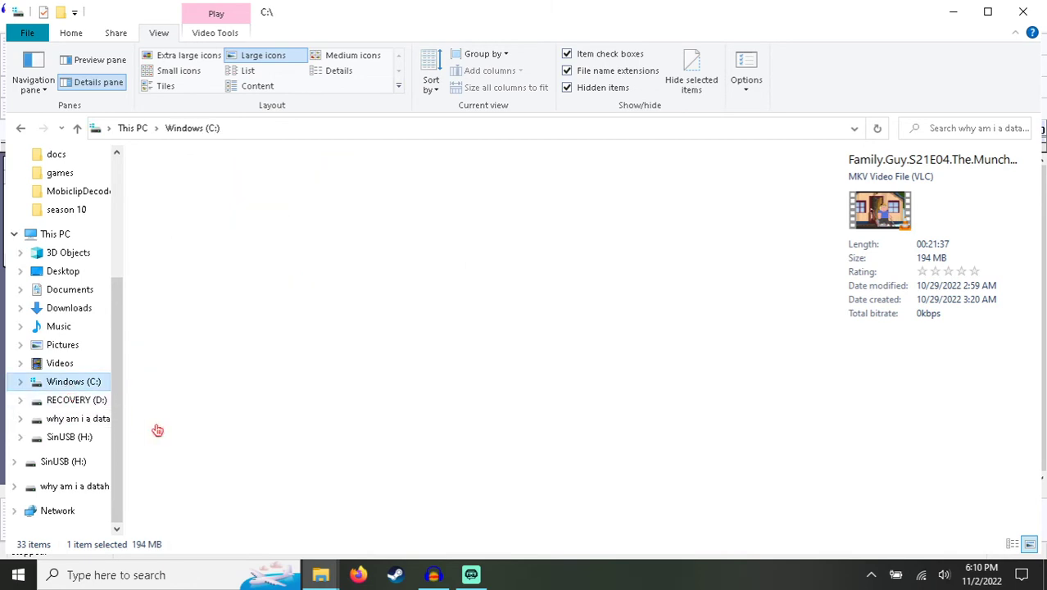
double_click(156, 483)
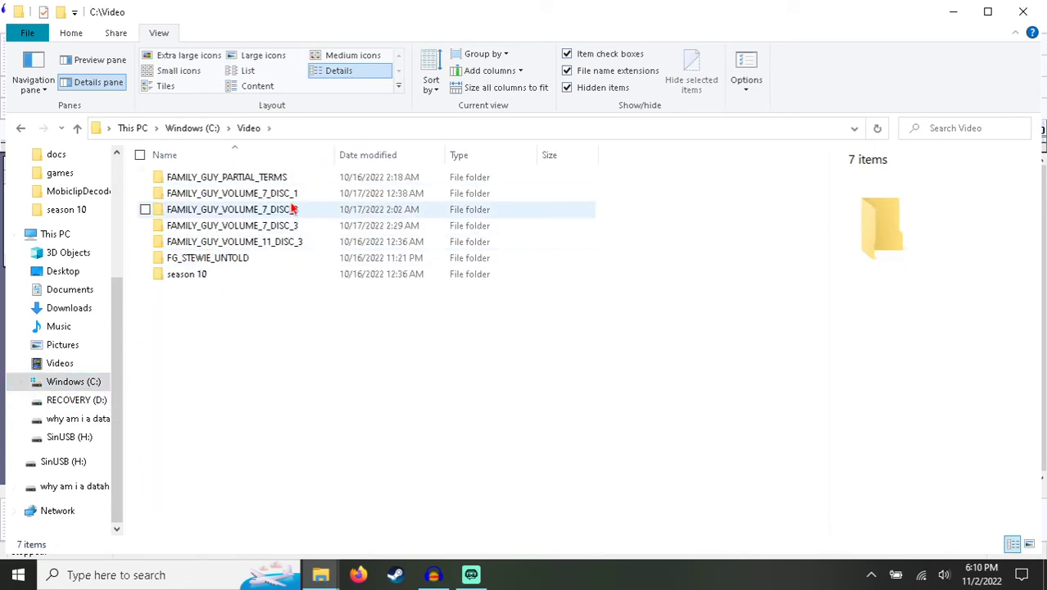
double_click(294, 245)
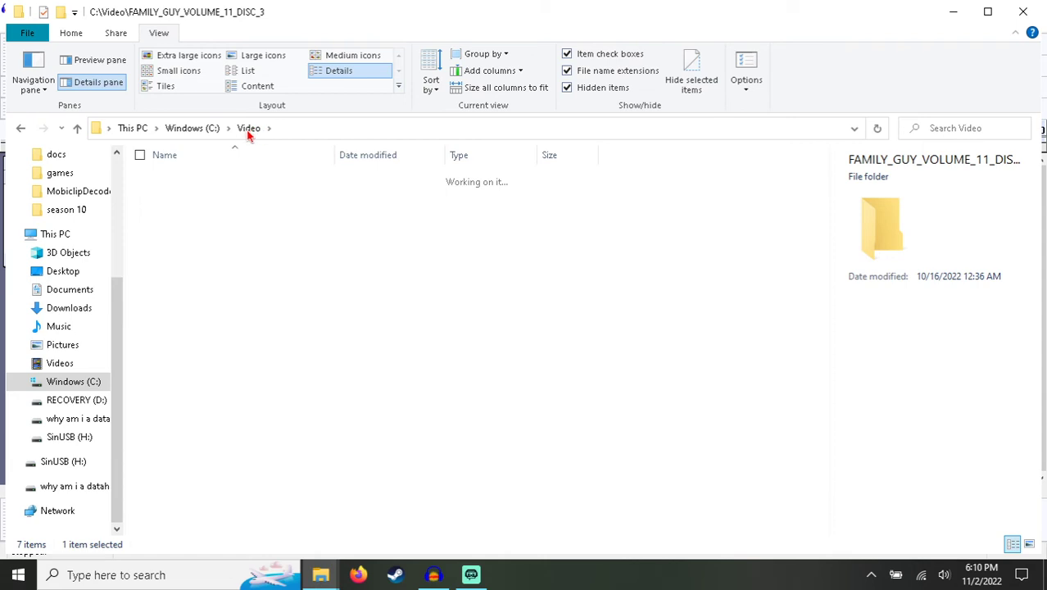
key("Down")
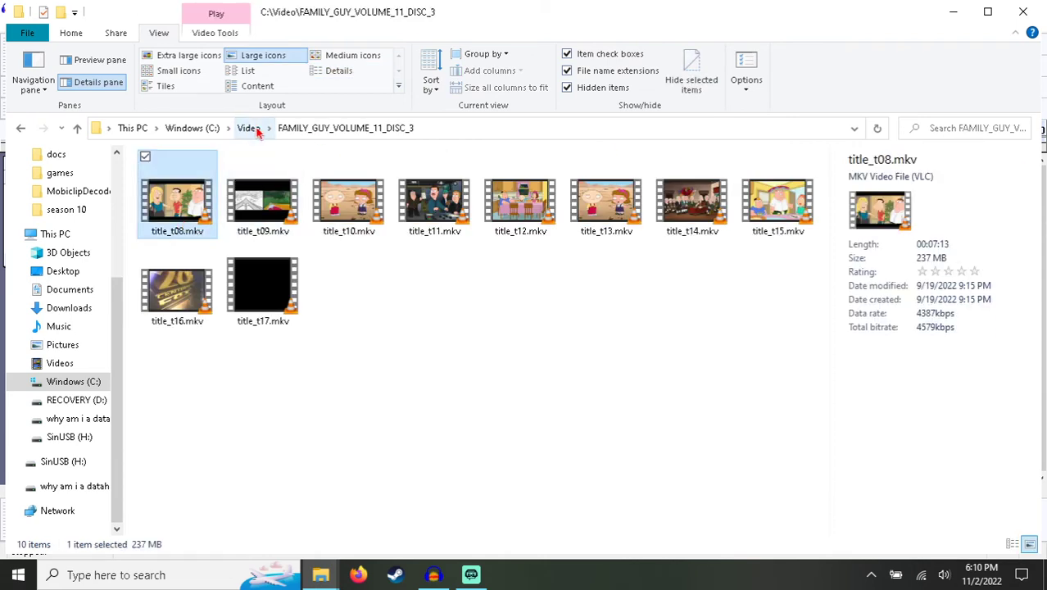
left_click(249, 129)
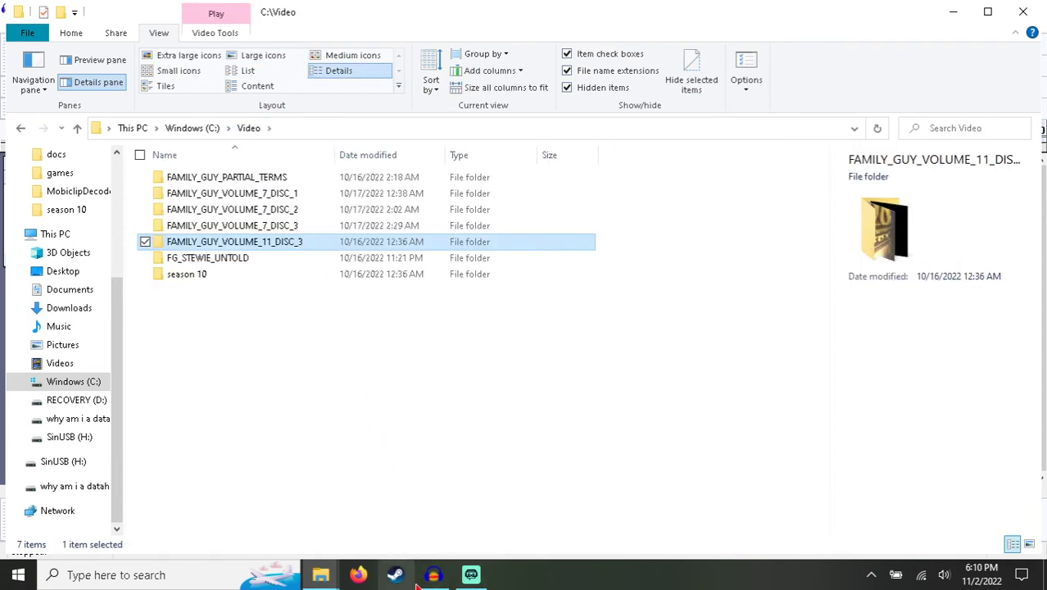
left_click(419, 577)
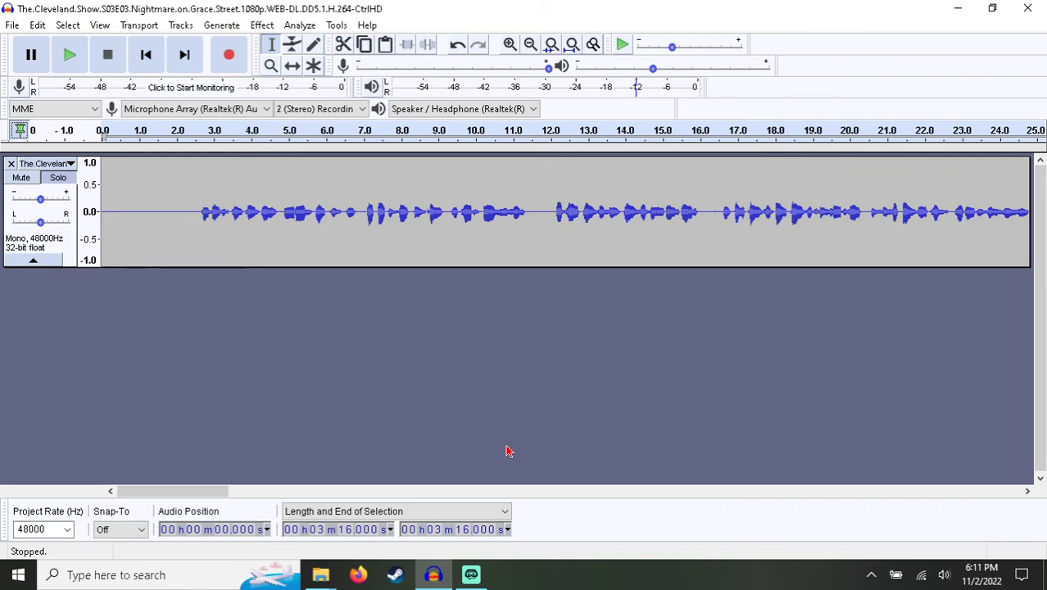
left_click(11, 163)
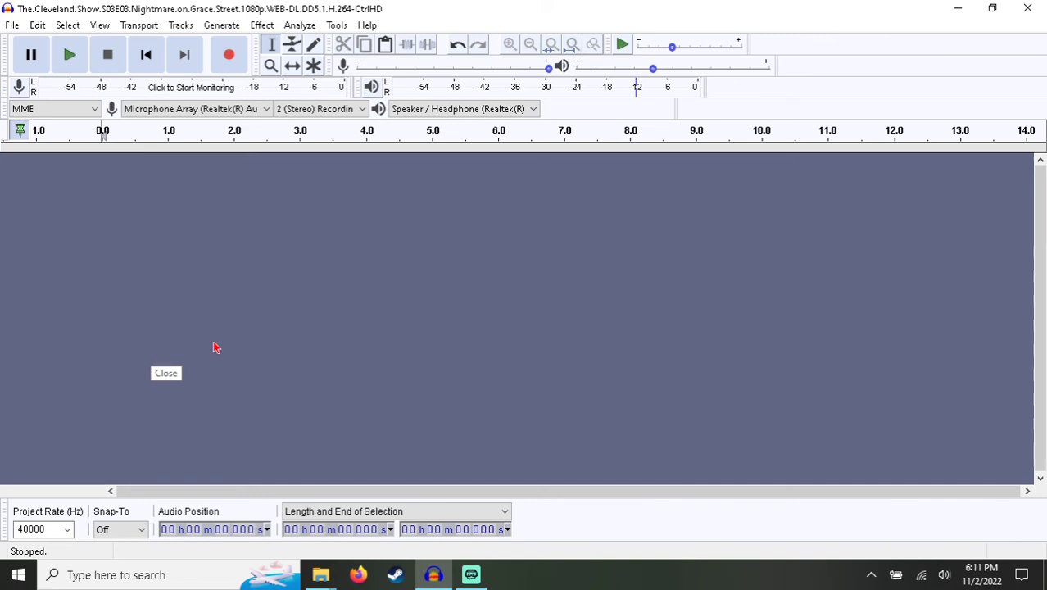
key("ctrl+z")
key("ctrl+z")
key("ctrl+z")
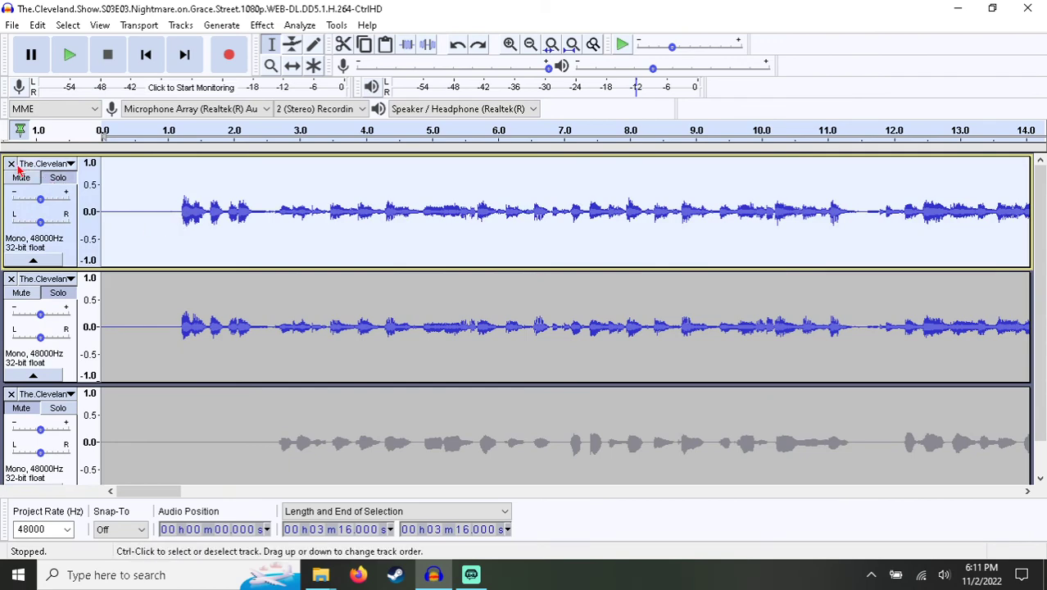
left_click(11, 163)
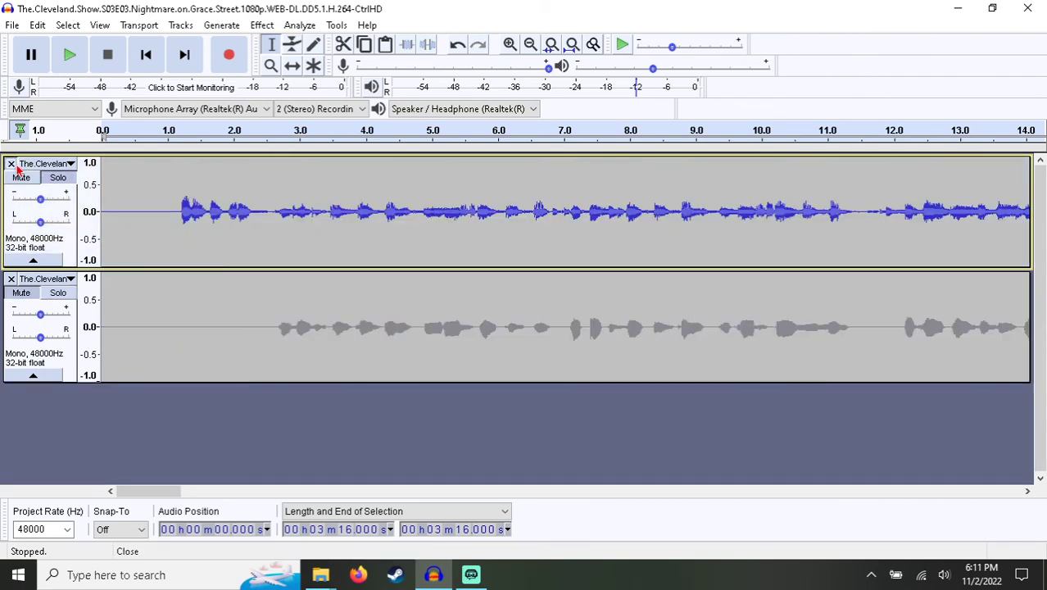
left_click(10, 163)
left_click_drag(219, 224, 102, 224)
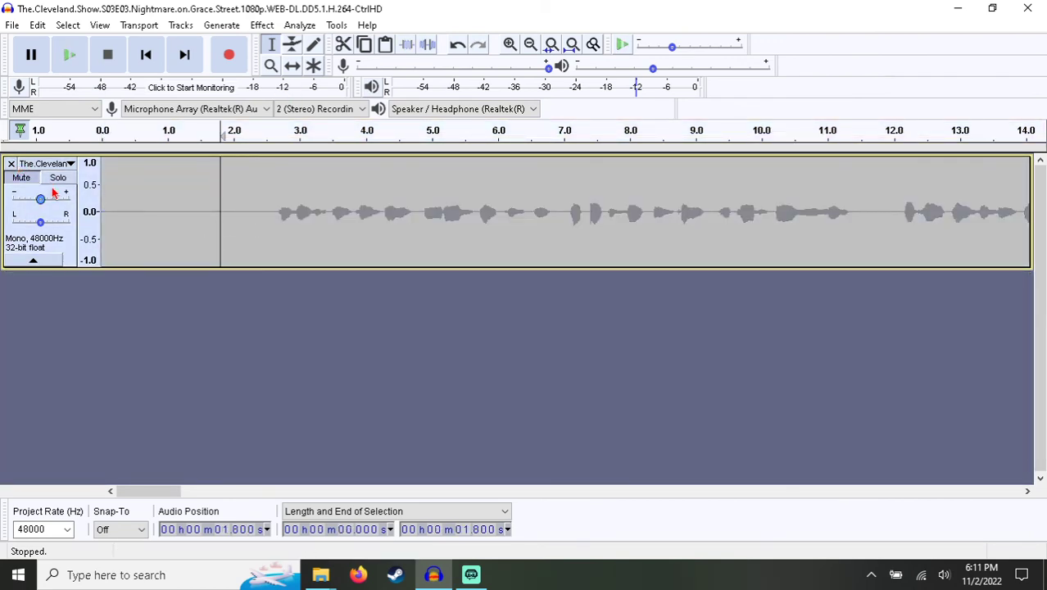
scroll(328, 262, "down", 3)
left_click(347, 223)
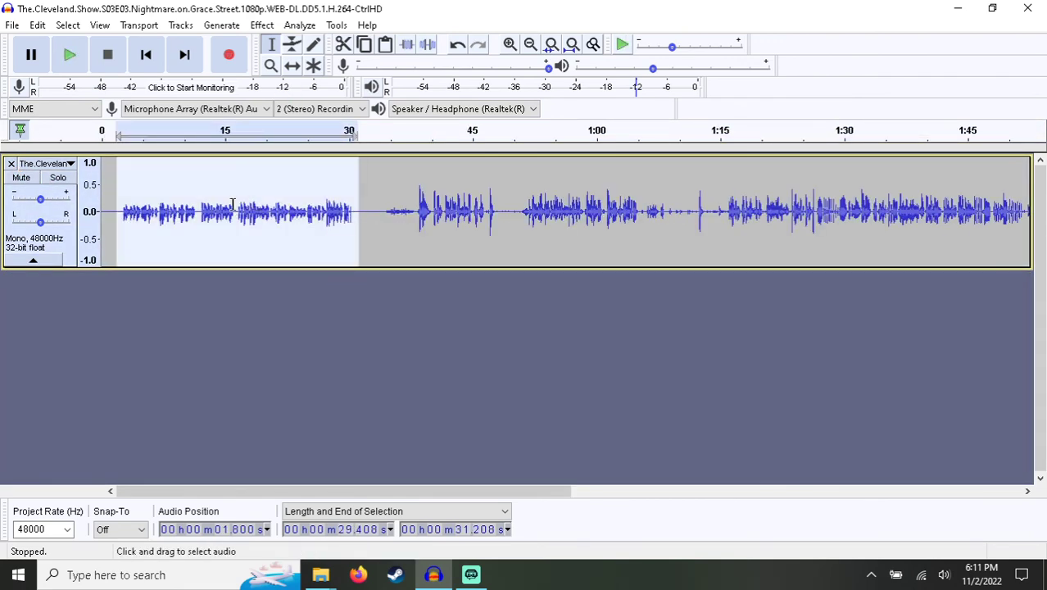
scroll(65, 192, "up", 3)
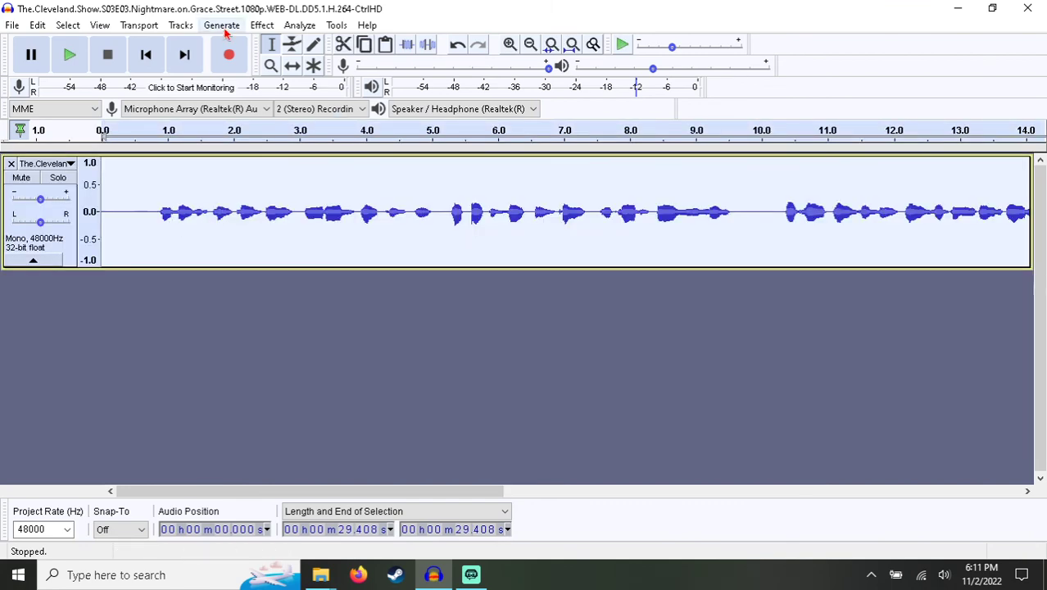
Step: After a failed Auto Duck attempt, amplify the dialogue track by 11.269 dB
left_click(261, 25)
left_click(344, 86)
left_click(676, 284)
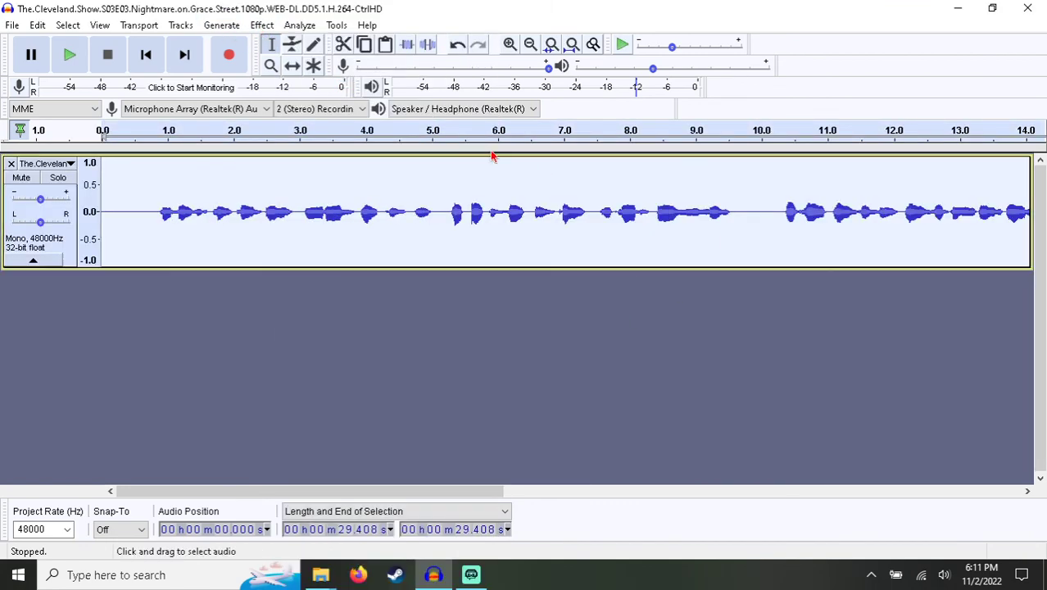
left_click(261, 25)
left_click(319, 70)
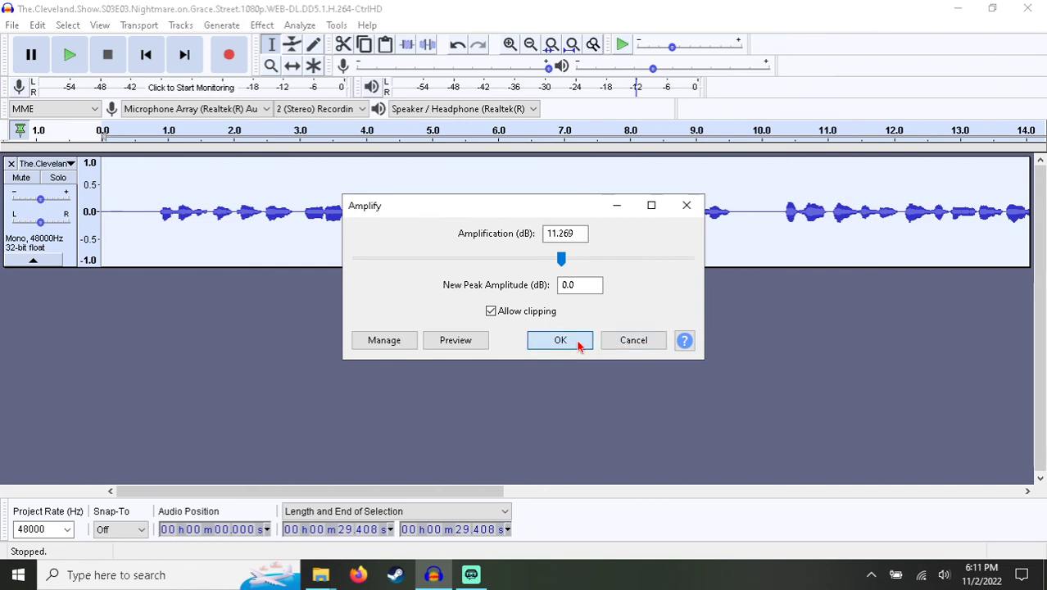
left_click(578, 343)
Step: Preview the amplified dialogue track, then close it, leaving the project empty
key("space")
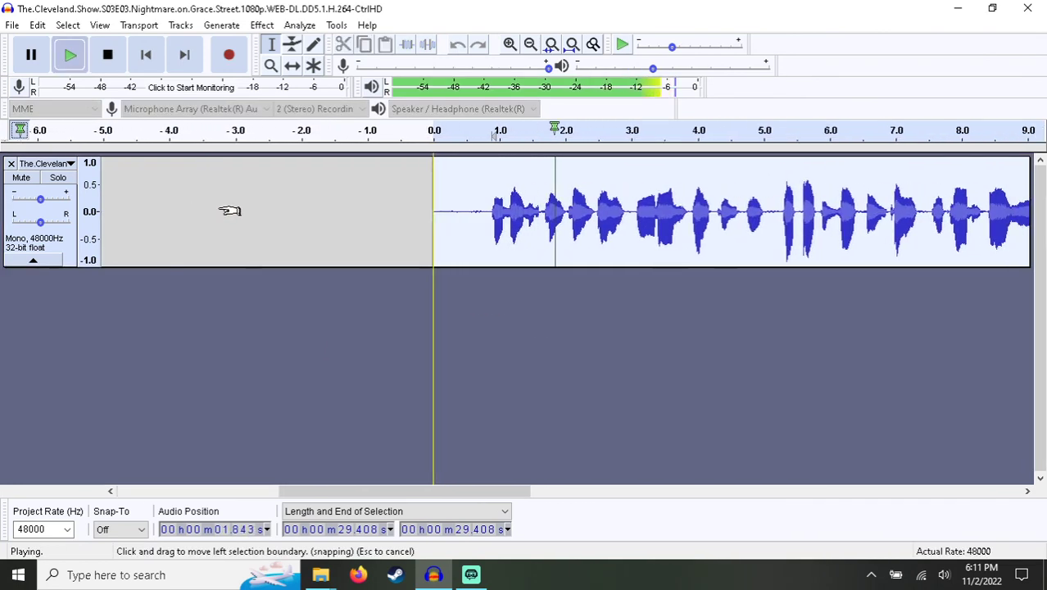
key("space")
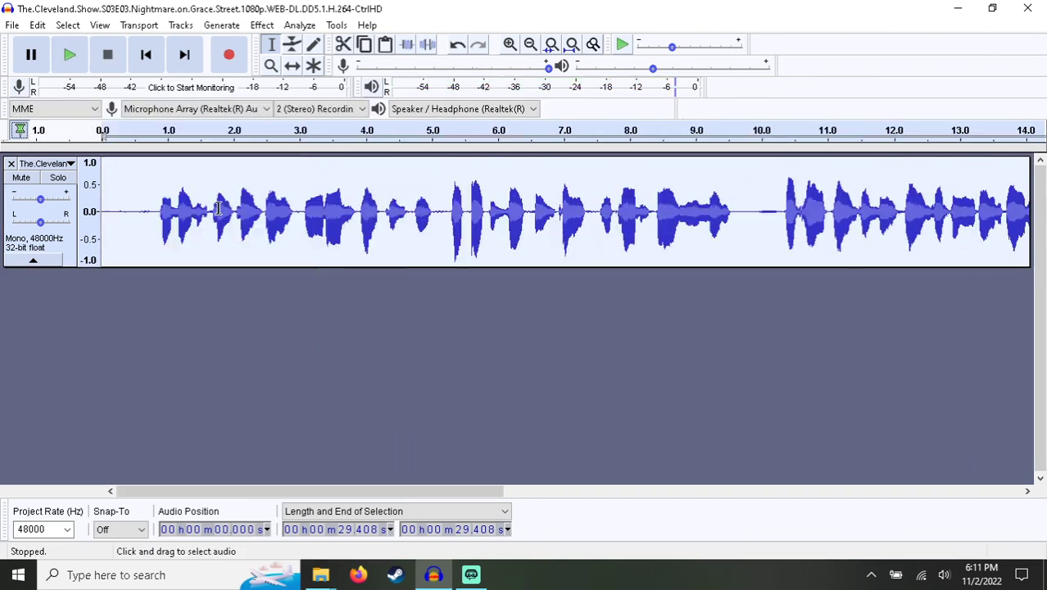
left_click(11, 163)
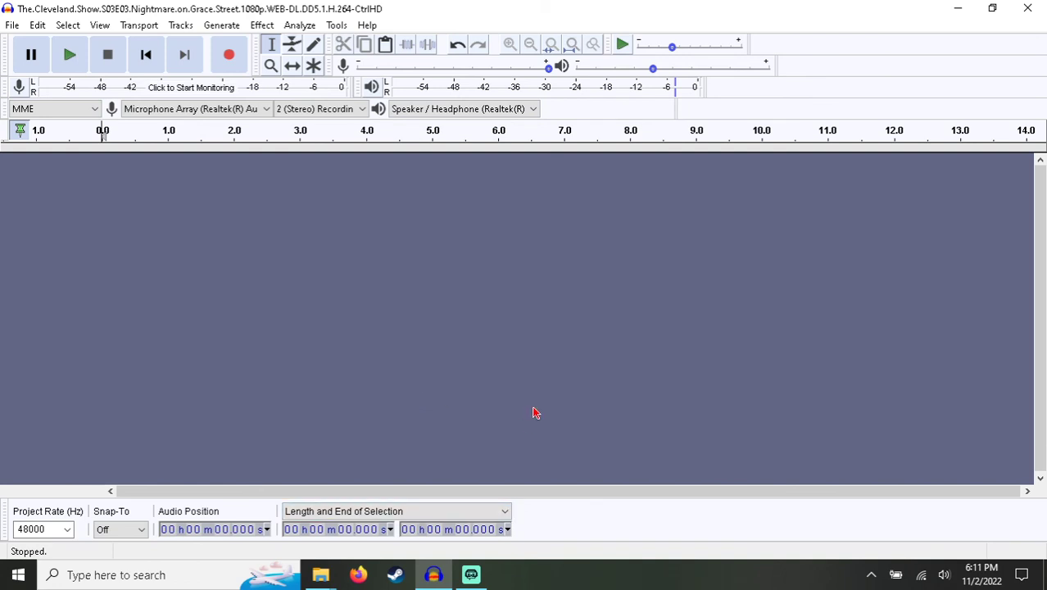